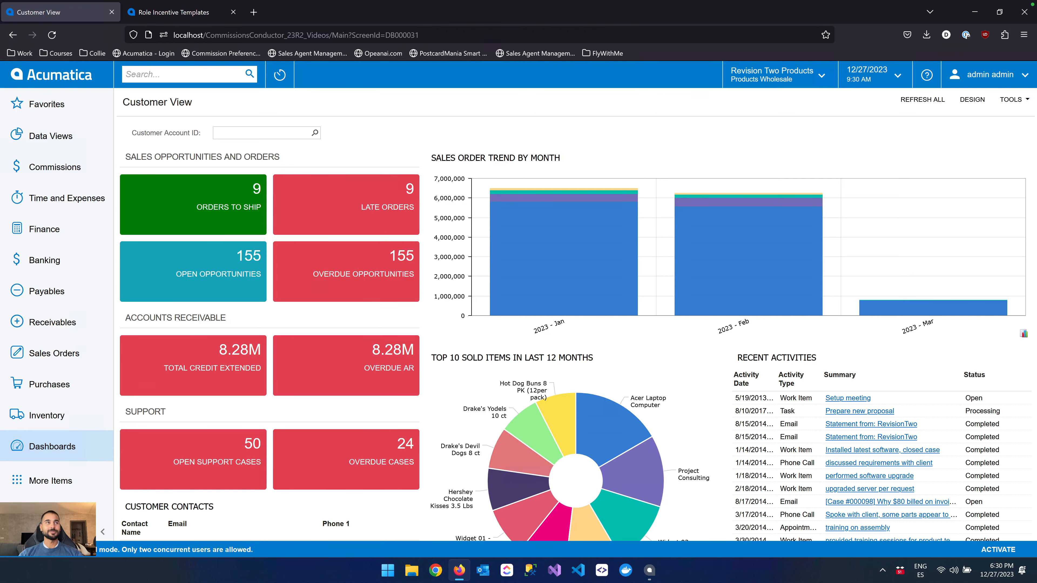
Open the Role Incentive Templates list from the Commissions Flow diagram
click(70, 174)
click(367, 464)
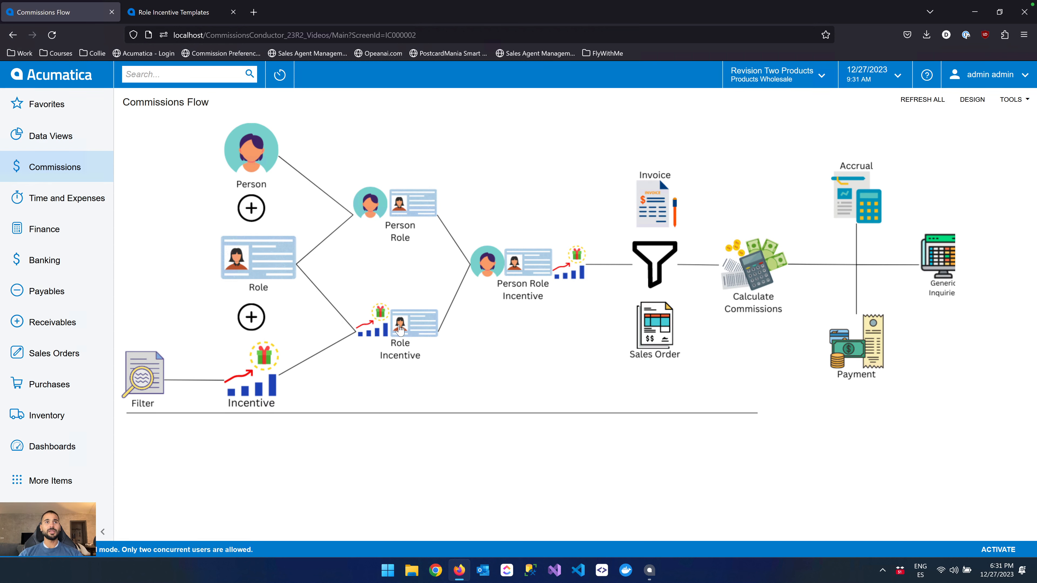
click(413, 333)
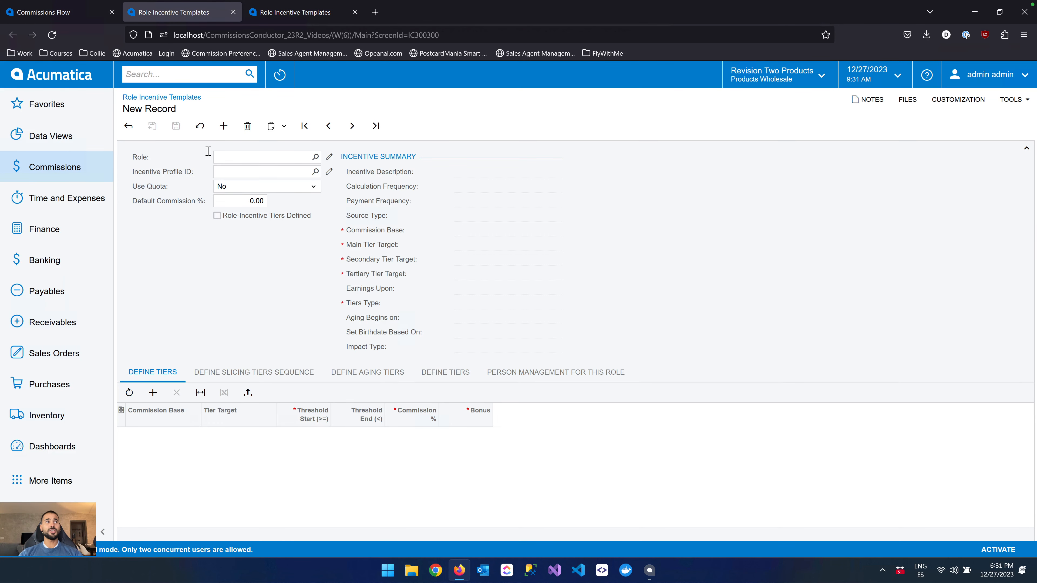
click(128, 125)
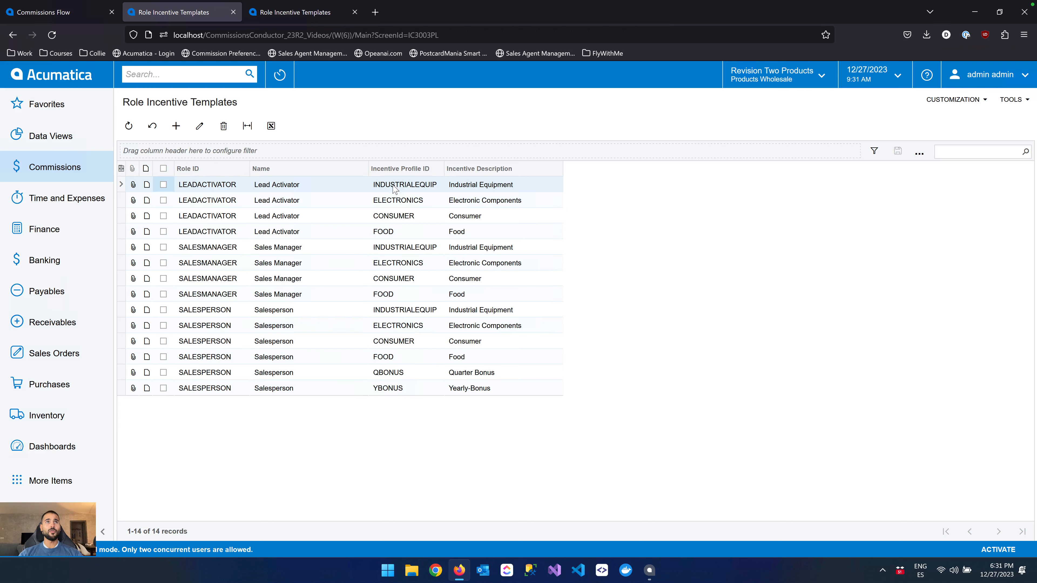
Examine the incentive profile IDs of the Lead Activator and Sales Manager templates in the list
click(404, 187)
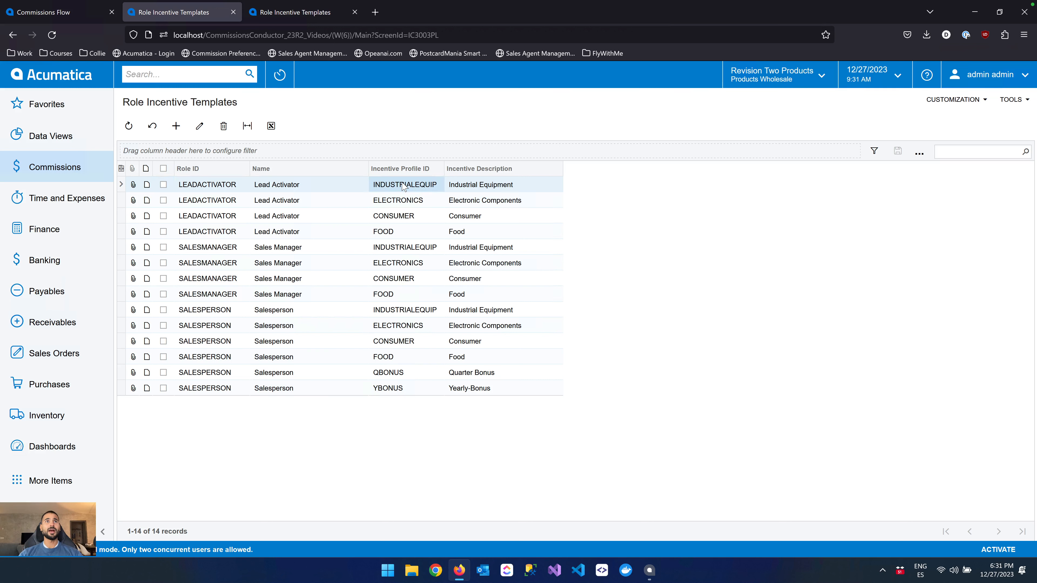
click(404, 206)
key(Up)
key(Down)
key(Down)
key(Down)
key(Down)
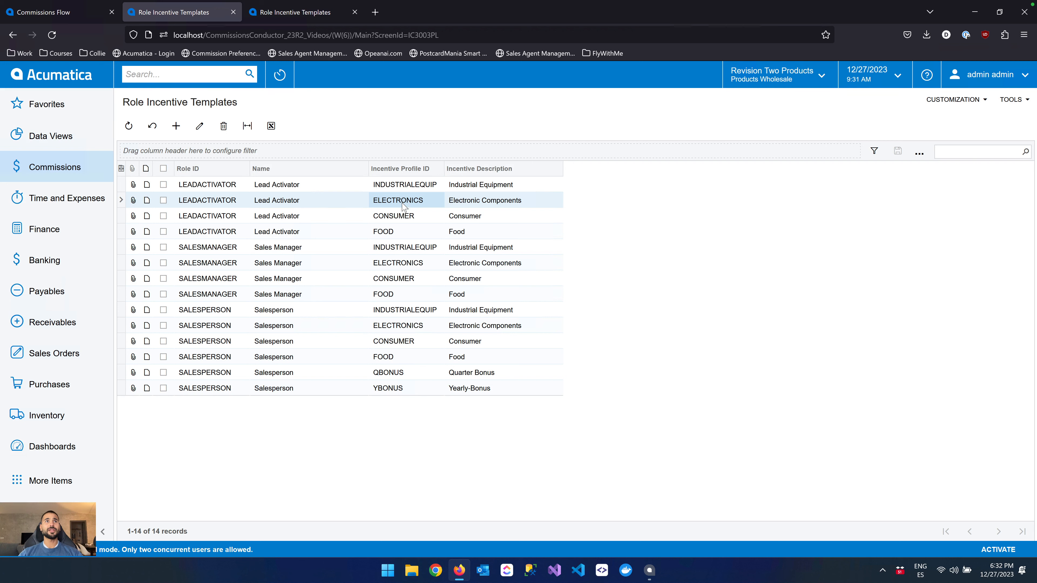
key(Down)
key(Down)
key(Down)
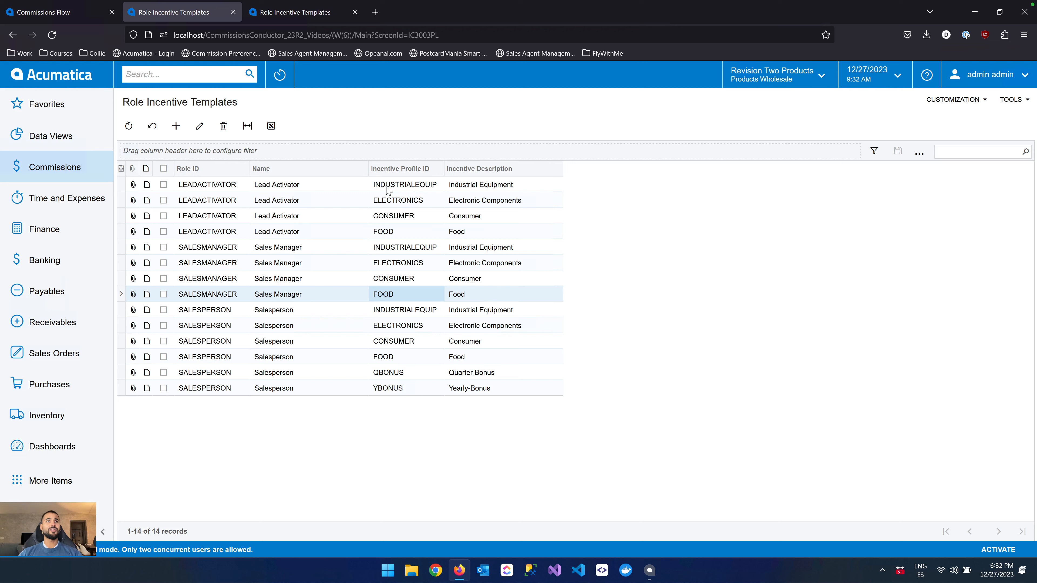
Examine the role IDs of all templates, going through the list from the first record to the last
click(212, 188)
key(Down)
key(Down)
key(Down)
key(Down)
key(Down)
key(Down)
key(Down)
key(Down)
key(Down)
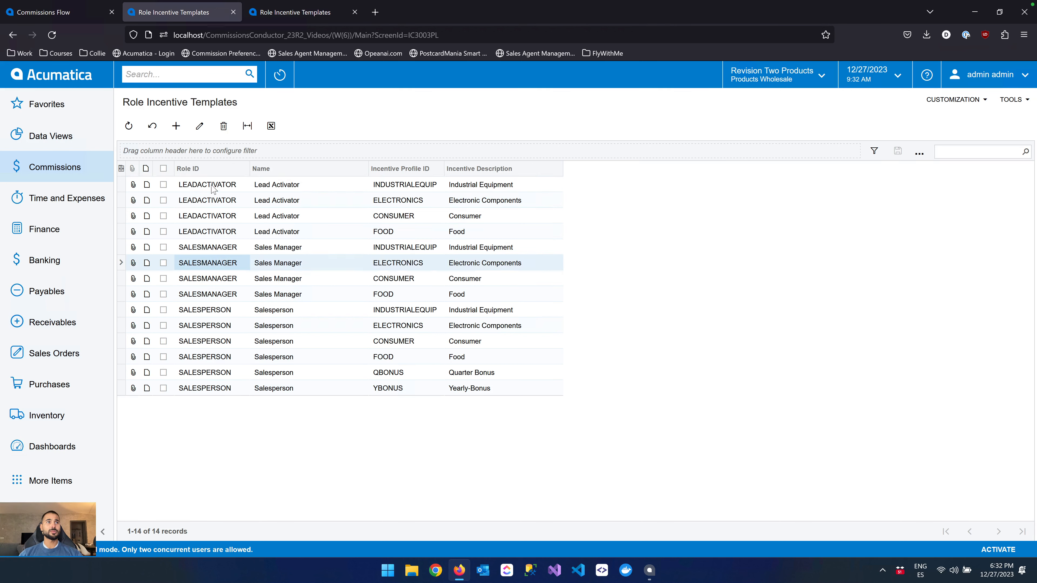
key(Down)
key(Down)
key(Down)
key(Down)
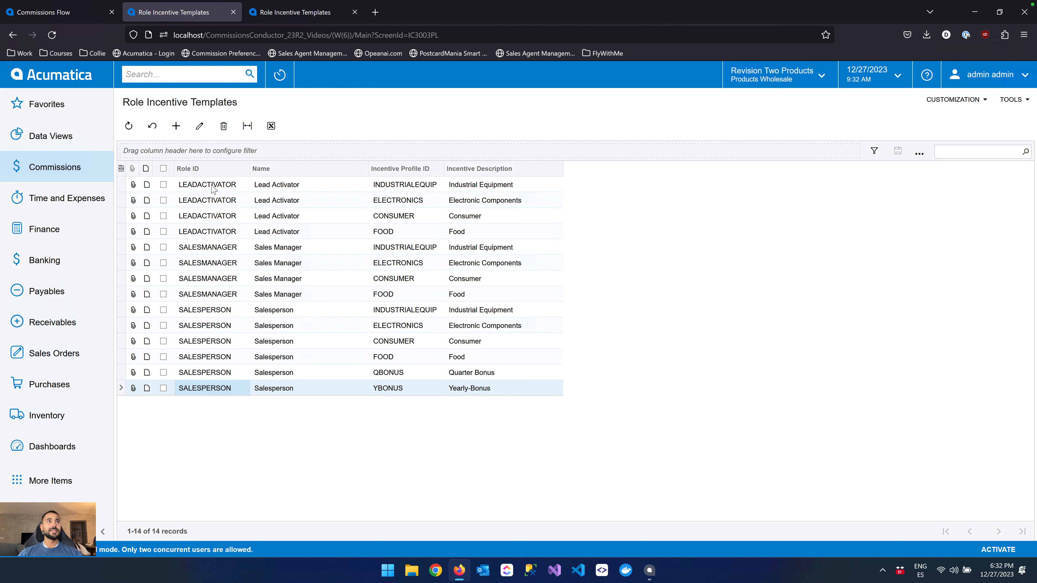
Open the LEADACTIVATOR INDUSTRIALEQUIP template and show the persons managed for this role
click(212, 186)
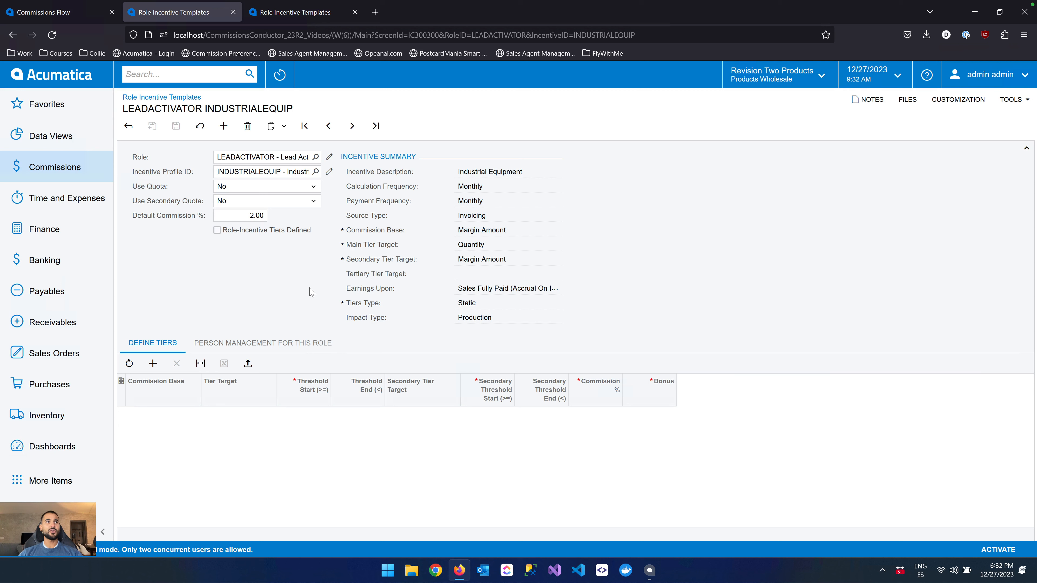
click(263, 345)
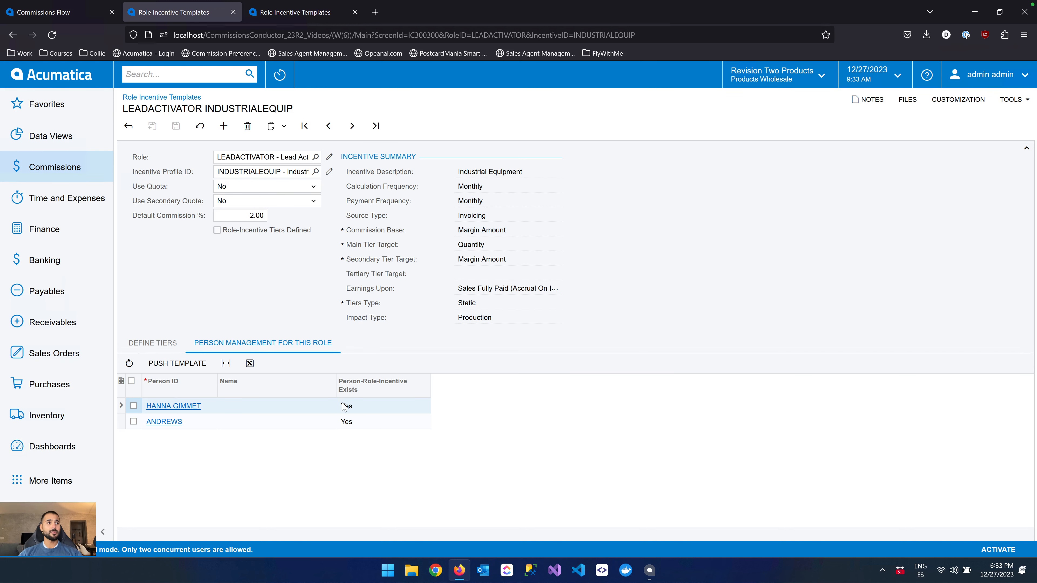
Select all listed persons and inspect the template push parameters, including the selectable version start periods, without pushing the template
click(131, 381)
click(197, 369)
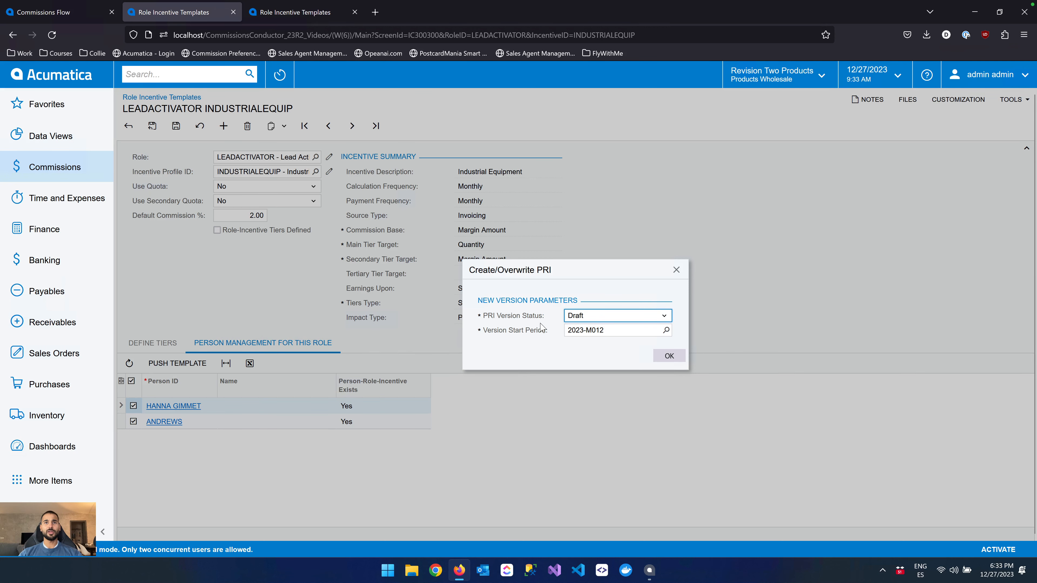
click(616, 331)
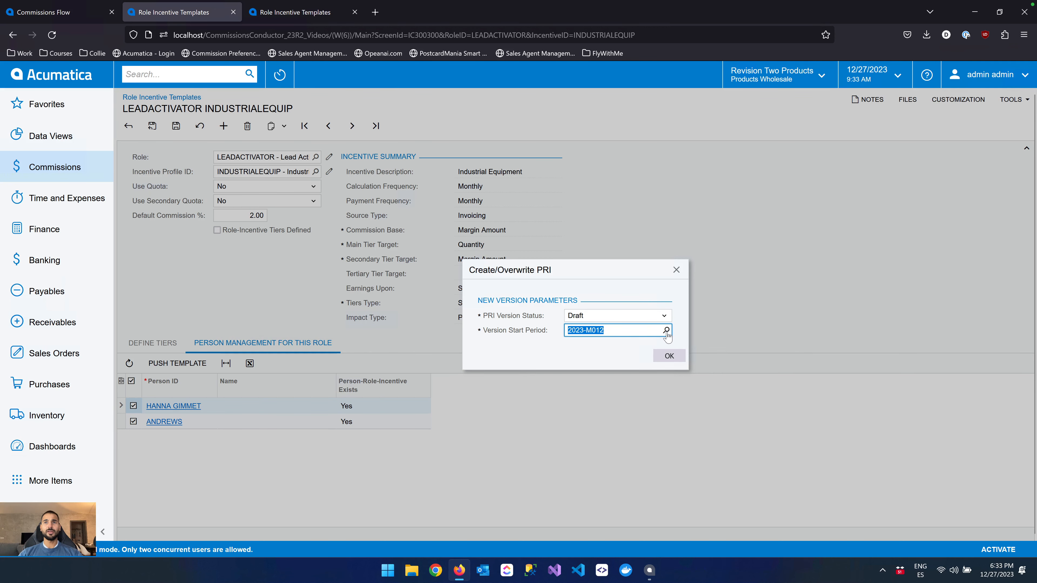
click(665, 331)
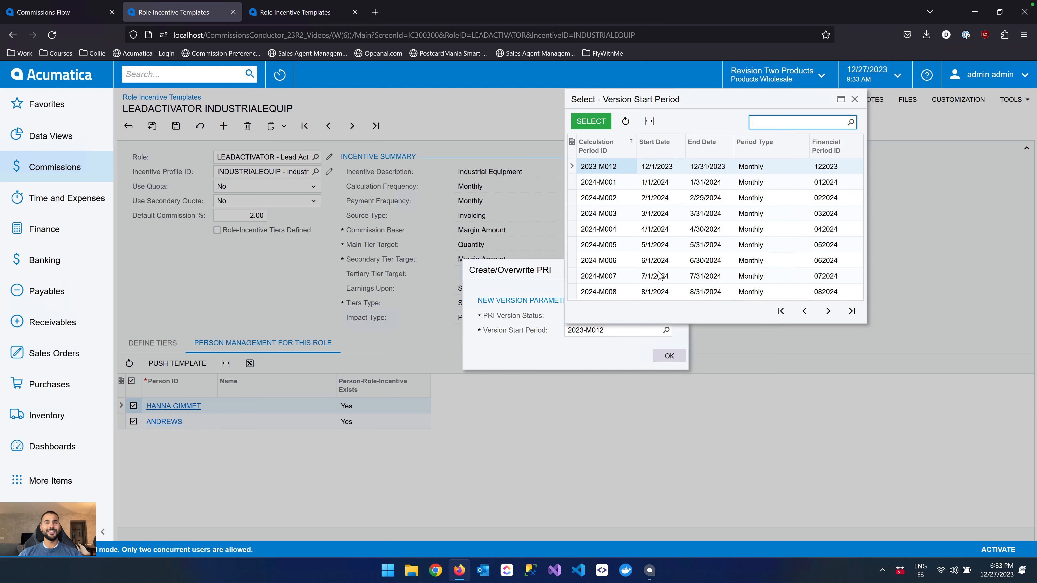
click(571, 357)
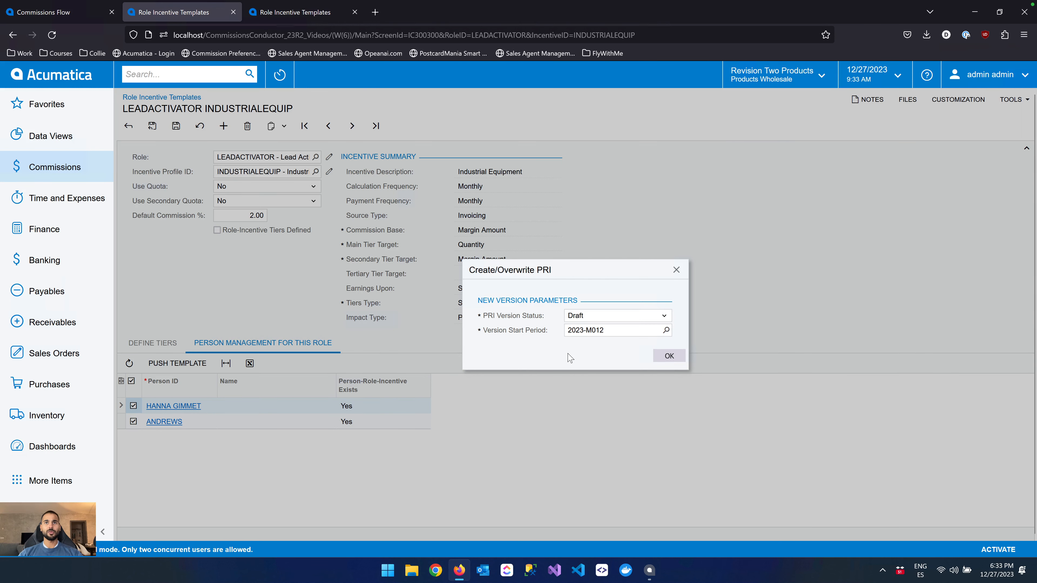
click(676, 270)
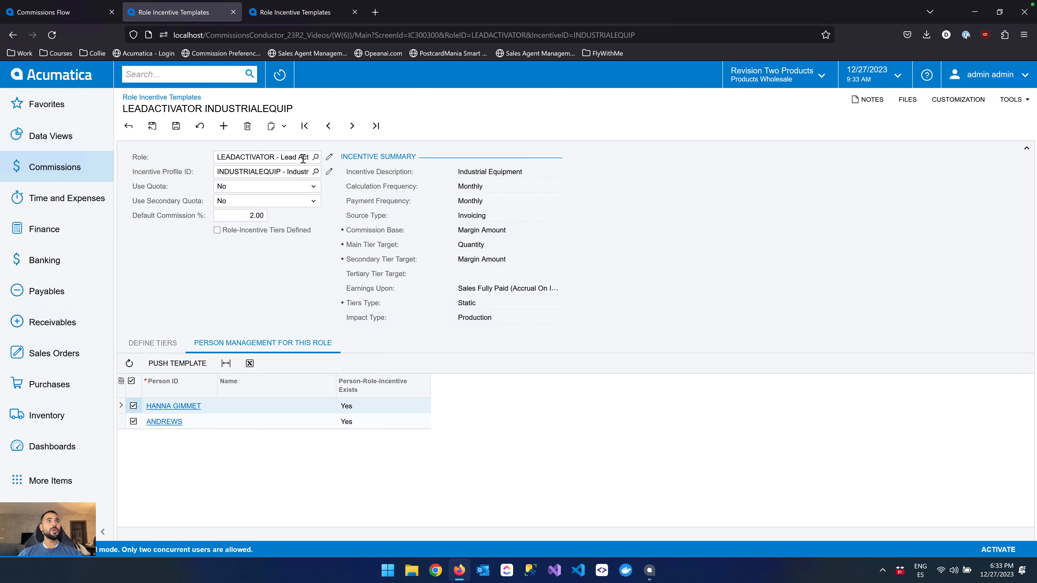
Switch the role to SALESMANAGER, discarding unsaved changes, and review the template's tiers and assigned persons
click(315, 158)
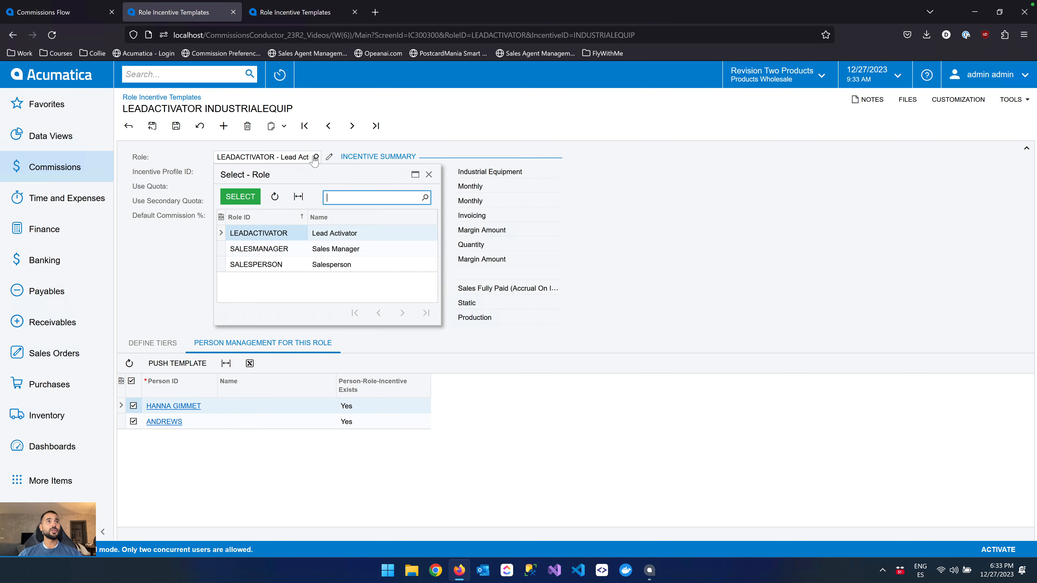
double_click(257, 250)
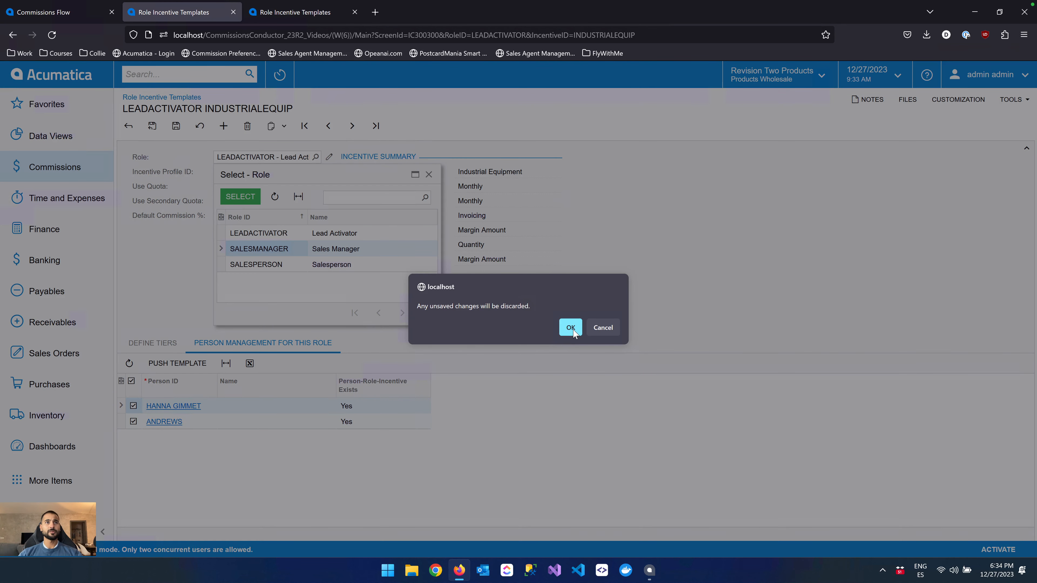
click(570, 327)
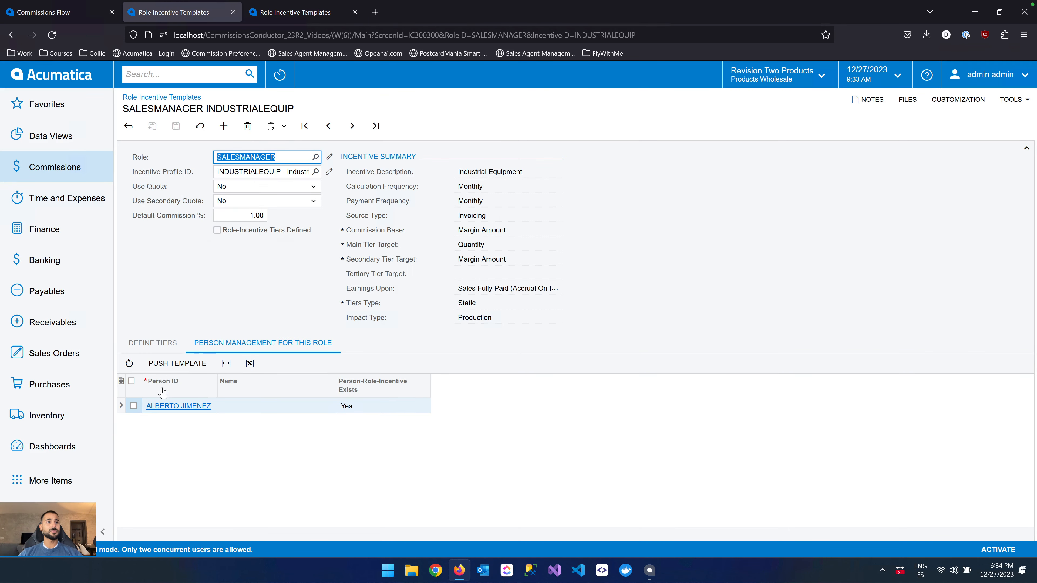
click(152, 343)
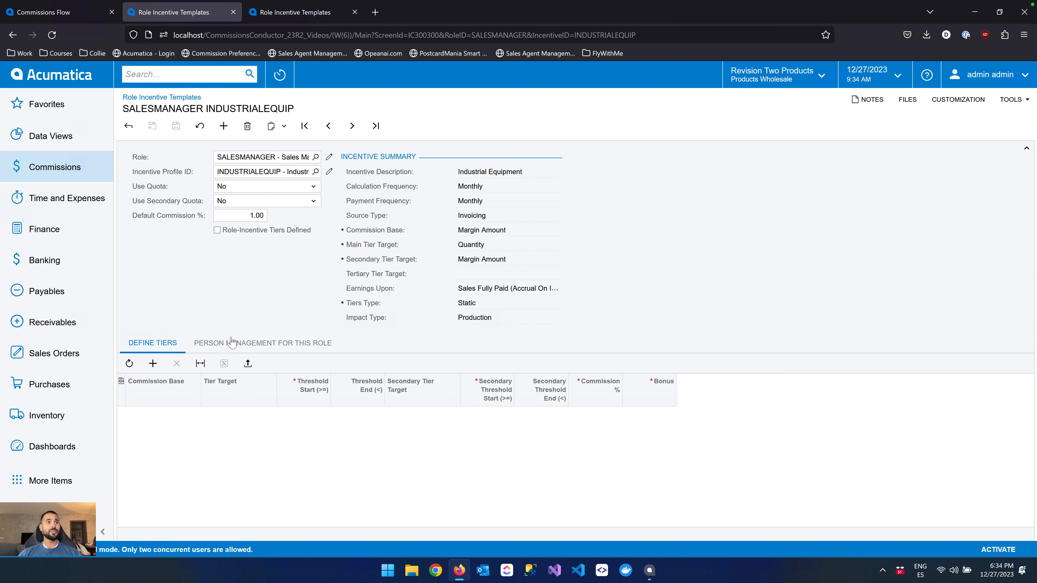
click(229, 348)
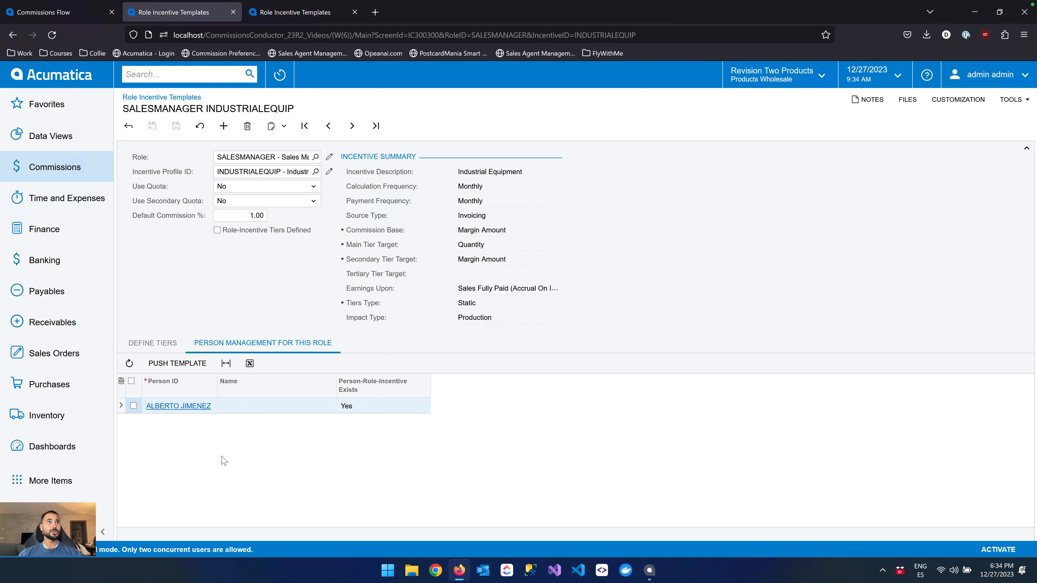
Switch the role to SALESPERSON and review the default commission and the defined tiers with their thresholds and commission percentages
click(315, 157)
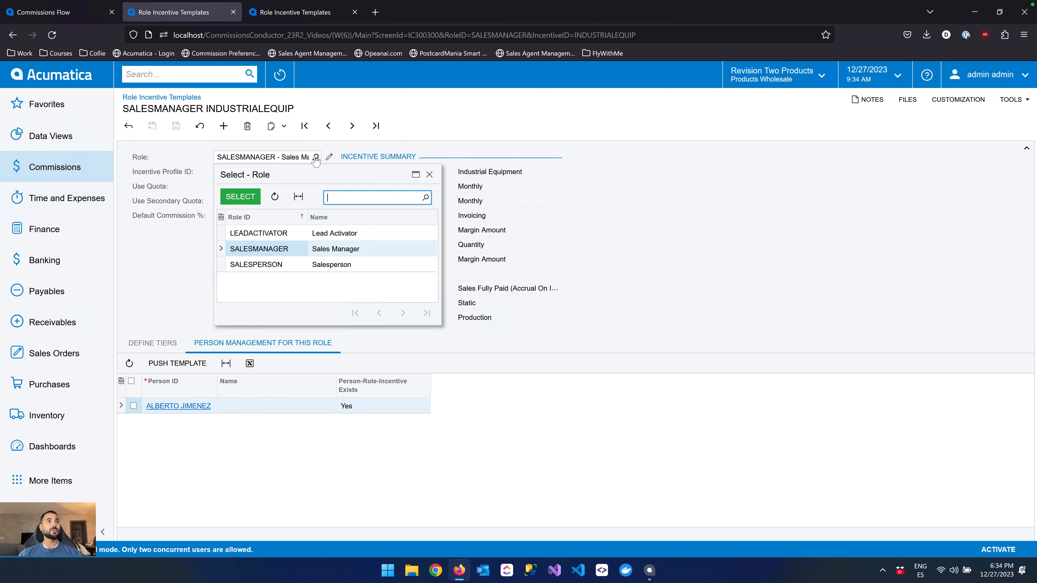
double_click(273, 265)
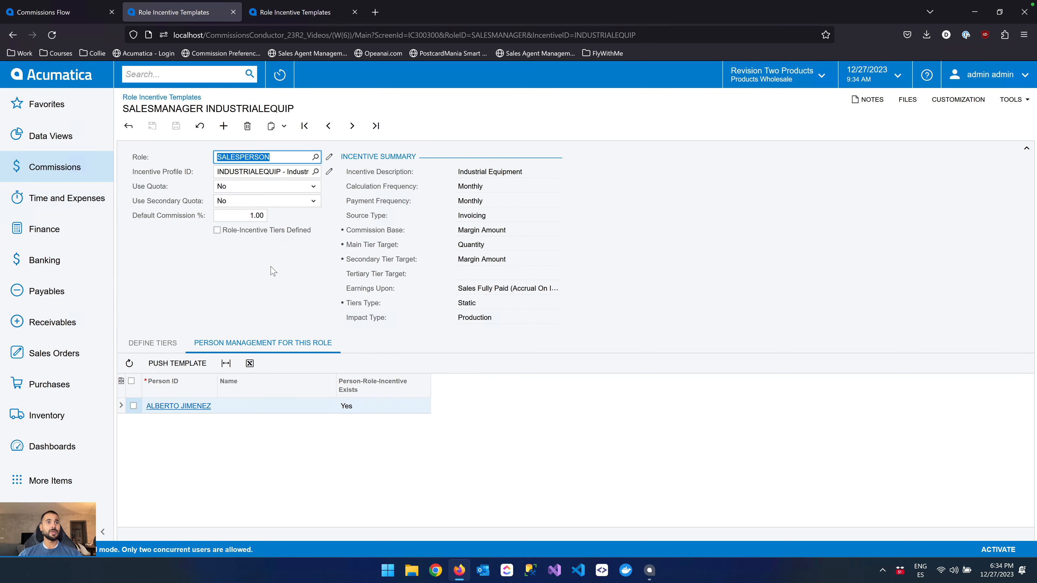
click(166, 345)
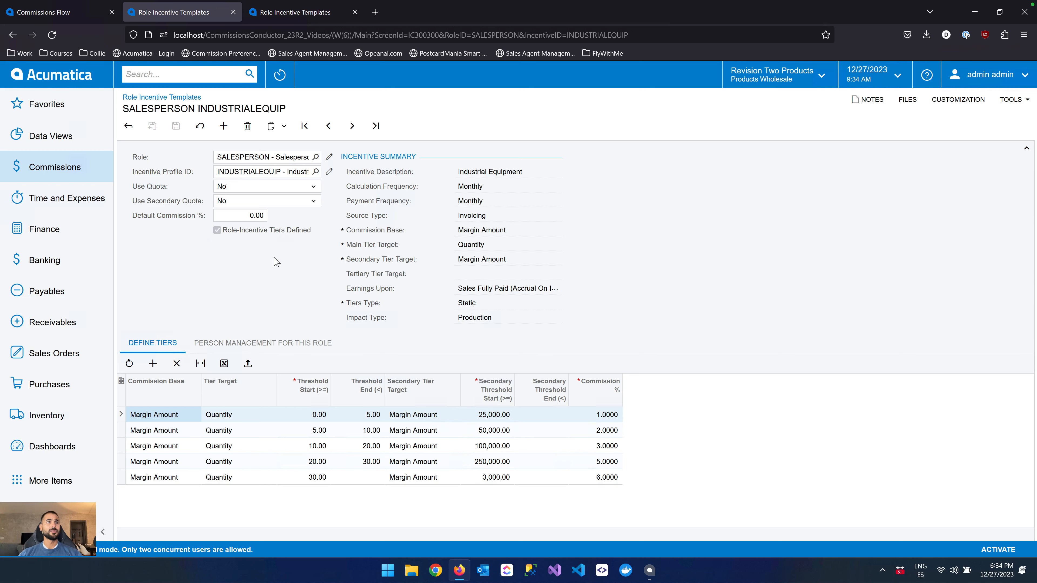
click(245, 215)
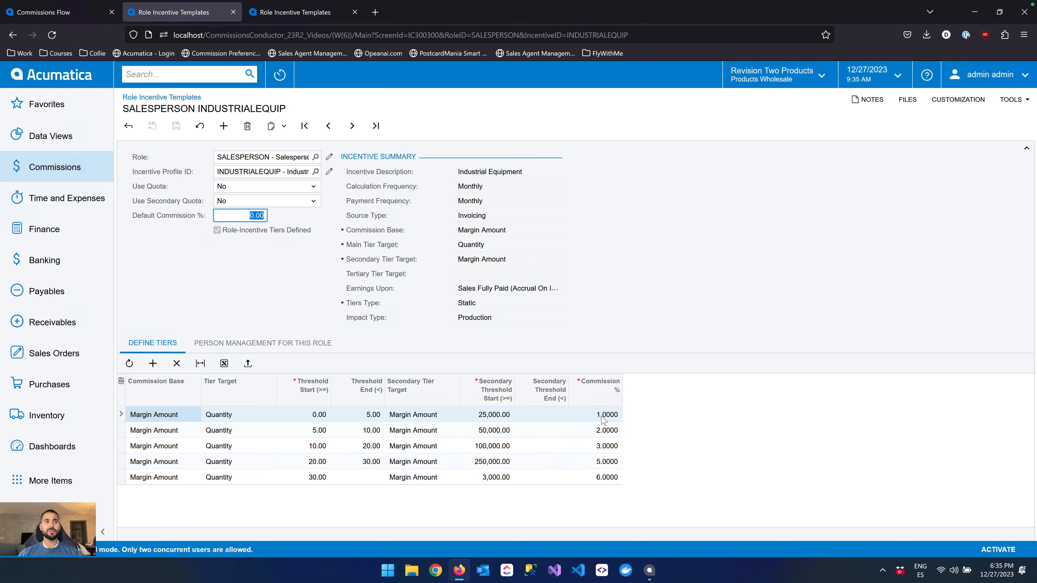
click(366, 435)
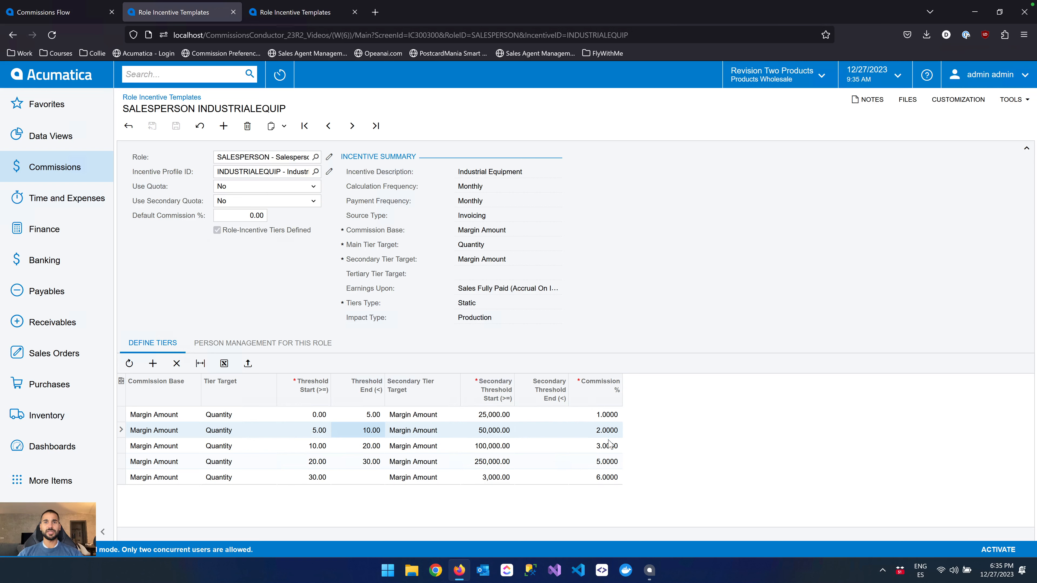
click(609, 448)
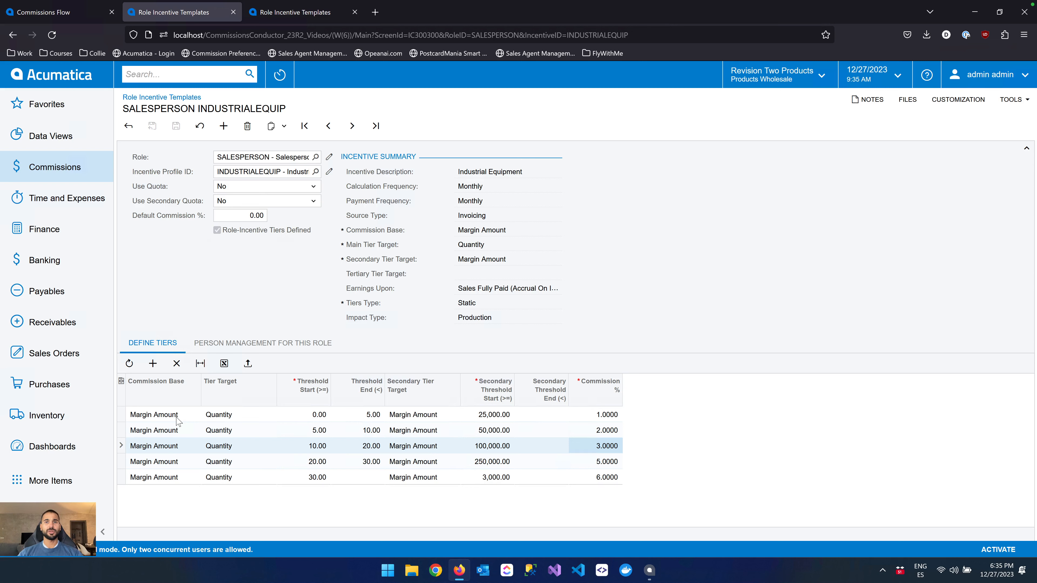
Switch the Salesperson template's incentive profile to CONSUMER
click(315, 171)
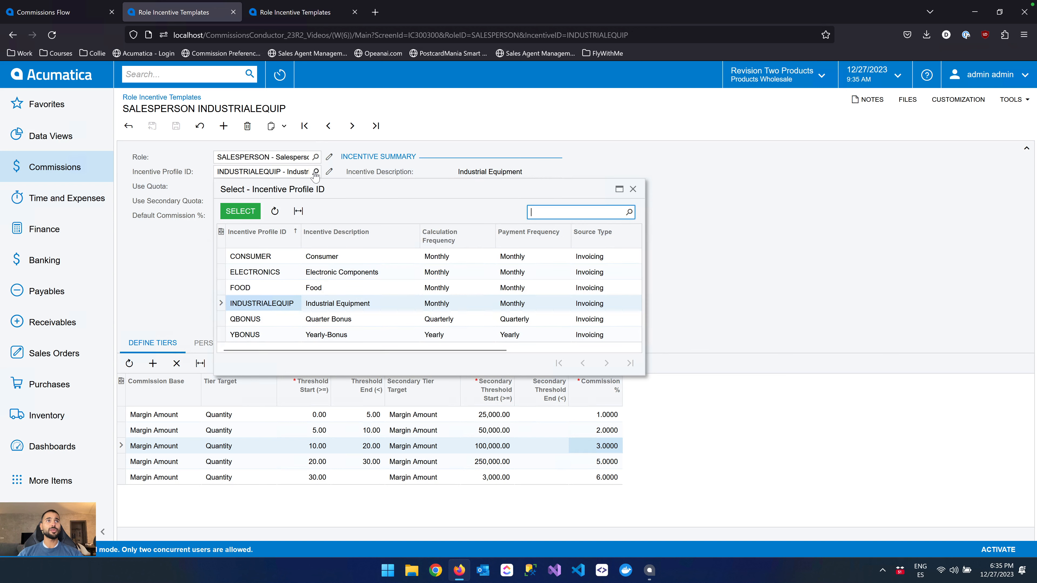
double_click(266, 258)
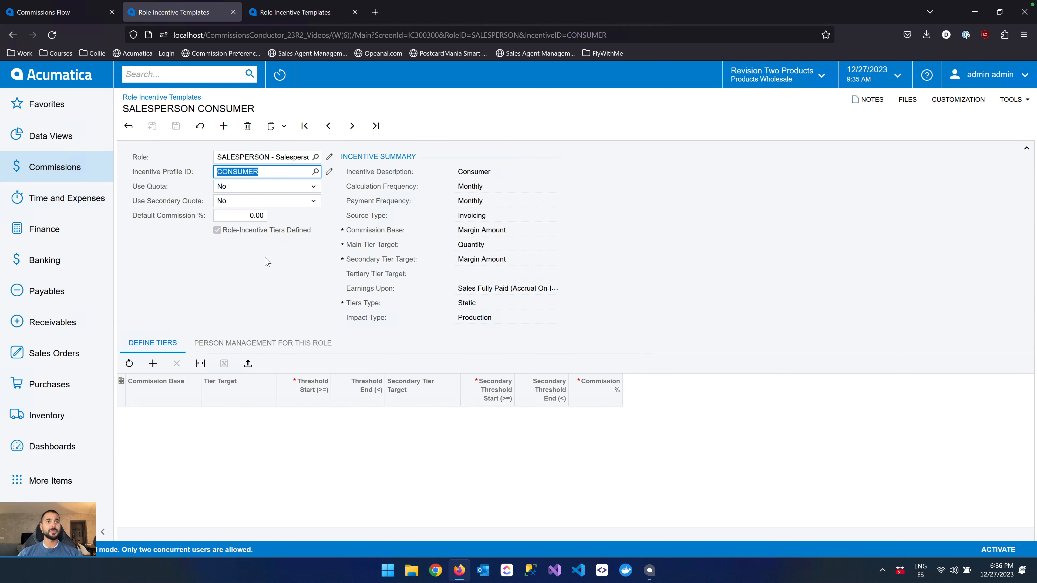
click(261, 294)
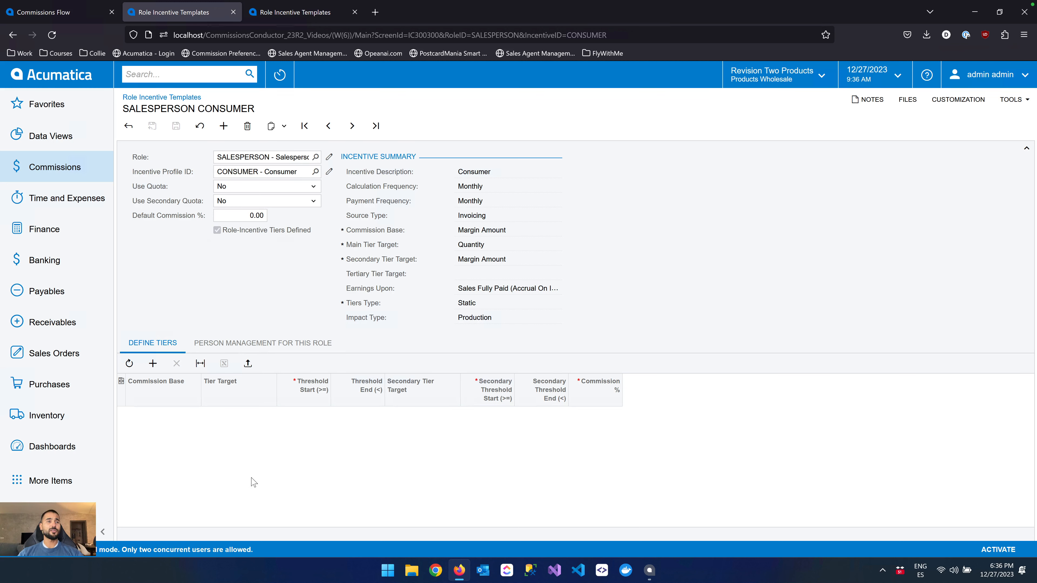
Import the tiers from Role Incentive Templates 20231227.xlsx with English (United States) culture, Update Existing mode and the proposed column mapping
click(248, 363)
click(522, 312)
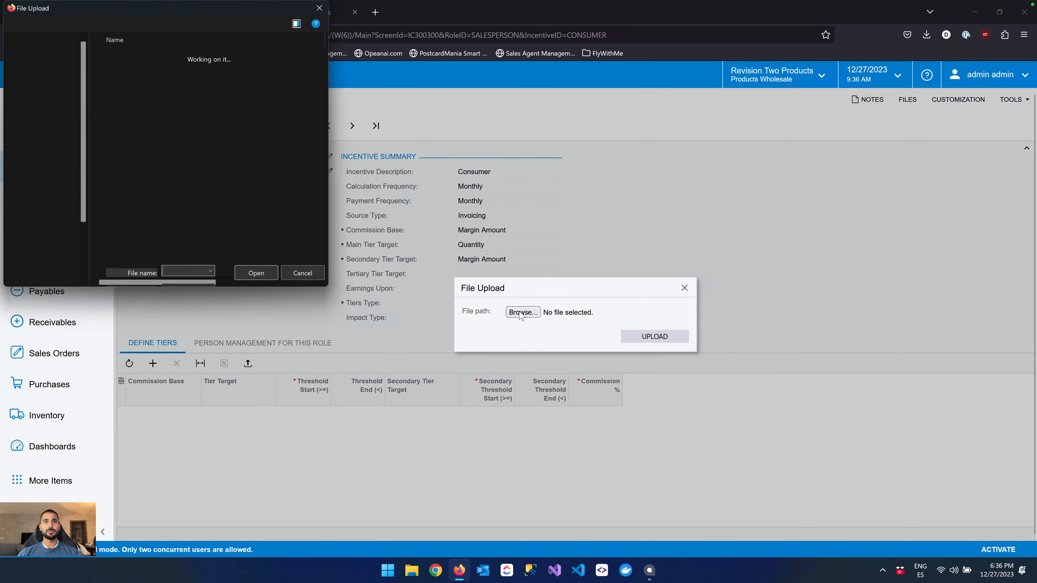
double_click(177, 93)
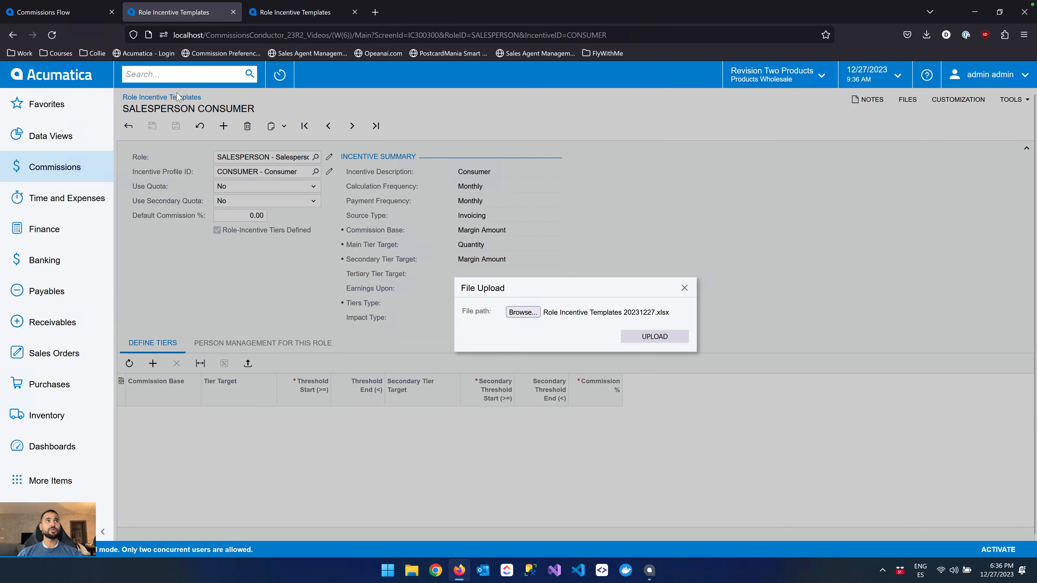
click(653, 336)
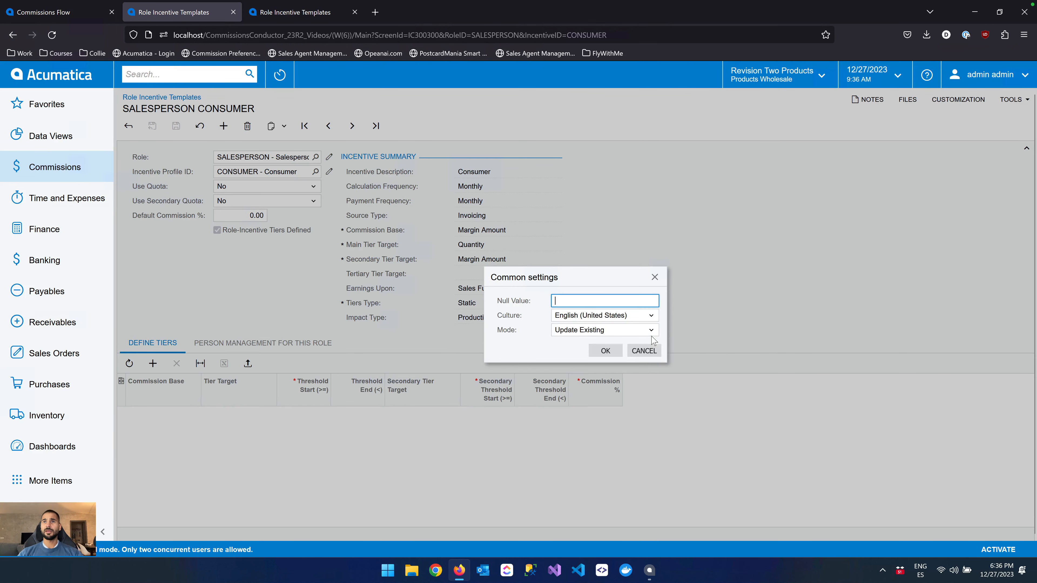
click(613, 350)
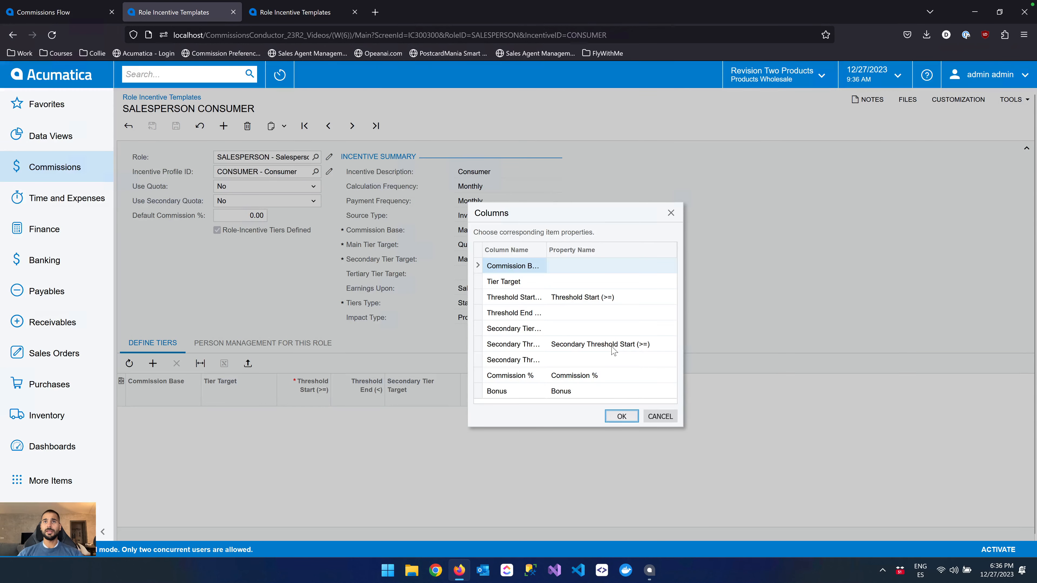
click(620, 416)
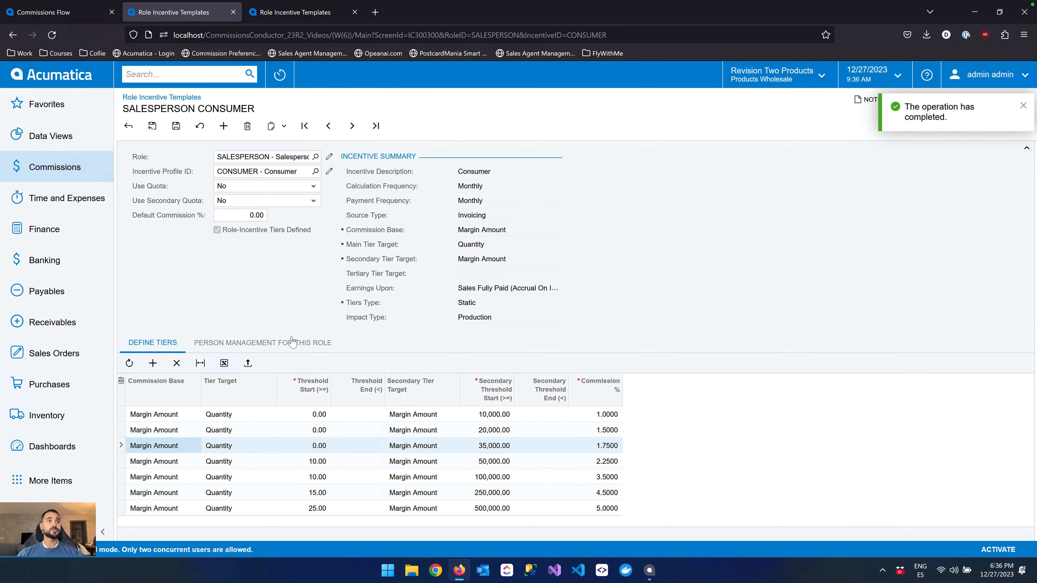
Review the persons assigned to the Salesperson role, whether each has a person-role-incentive, and the template's defined tiers
click(276, 343)
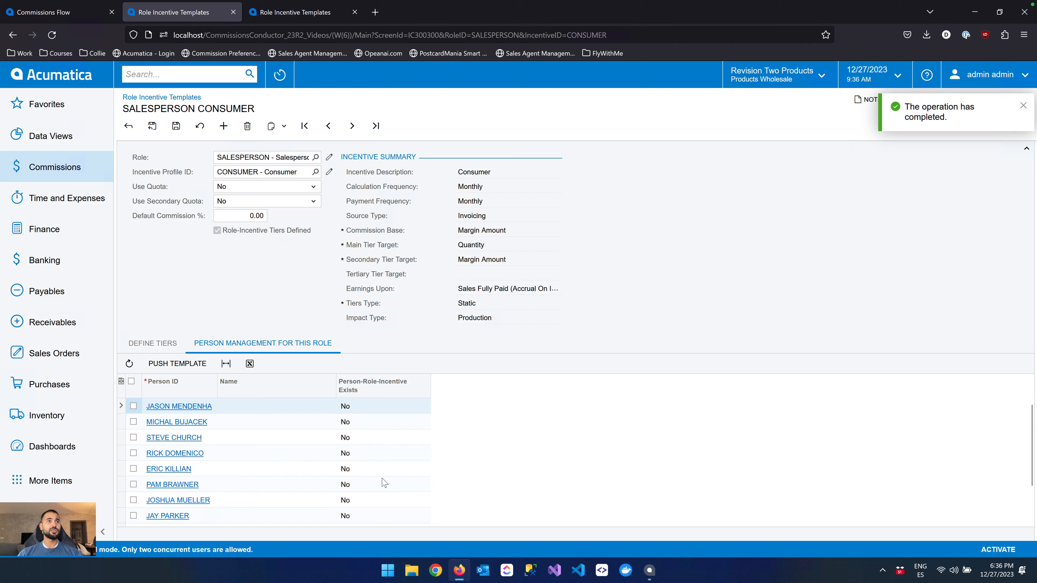
scroll(384, 482, down, 3)
scroll(384, 479, up, 3)
scroll(192, 472, down, 3)
scroll(192, 472, up, 3)
scroll(325, 471, down, 3)
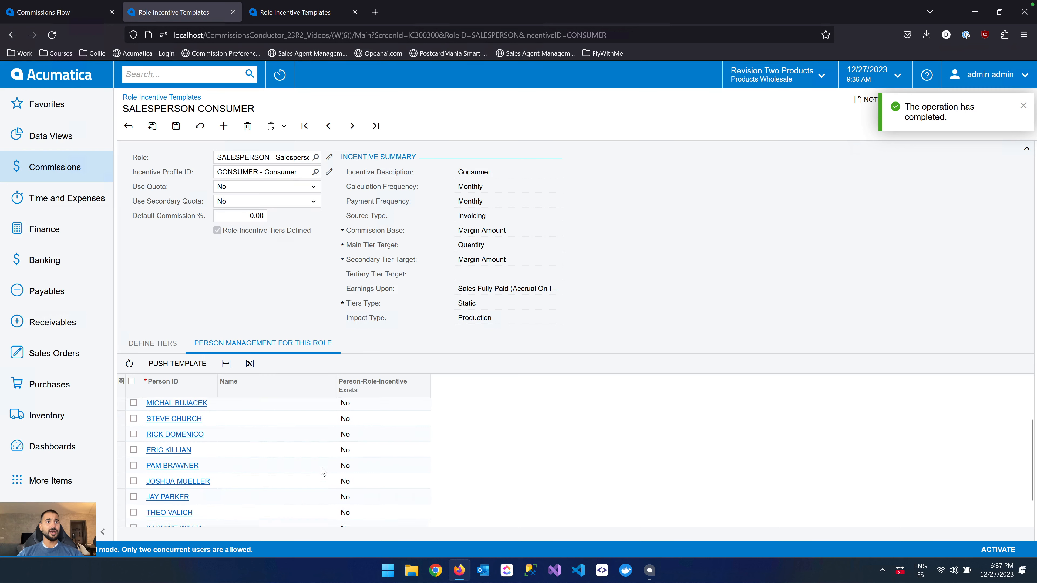
scroll(361, 485, up, 2)
scroll(361, 488, up, 1)
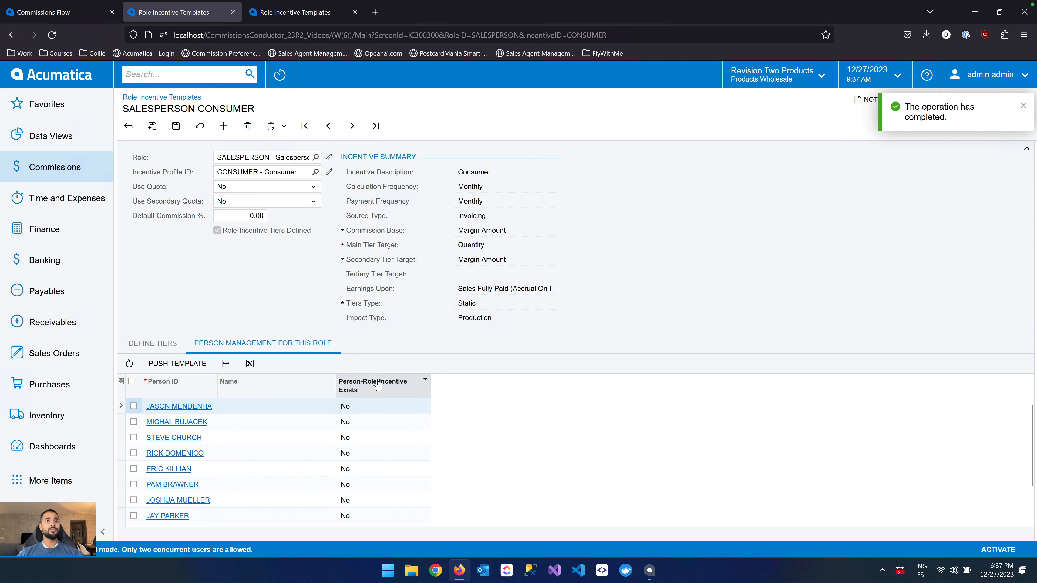
scroll(382, 453, down, 3)
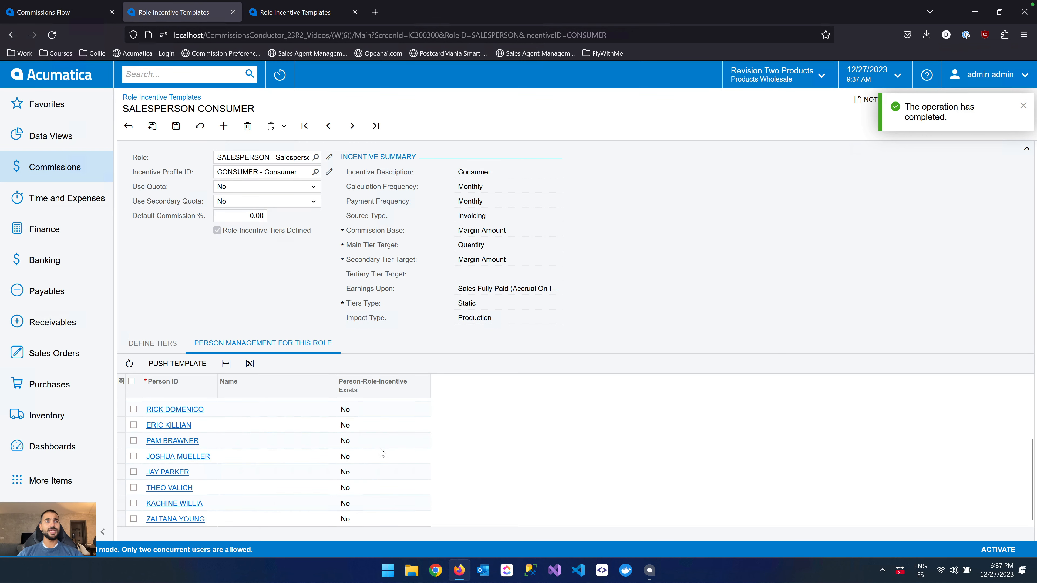
scroll(381, 453, up, 3)
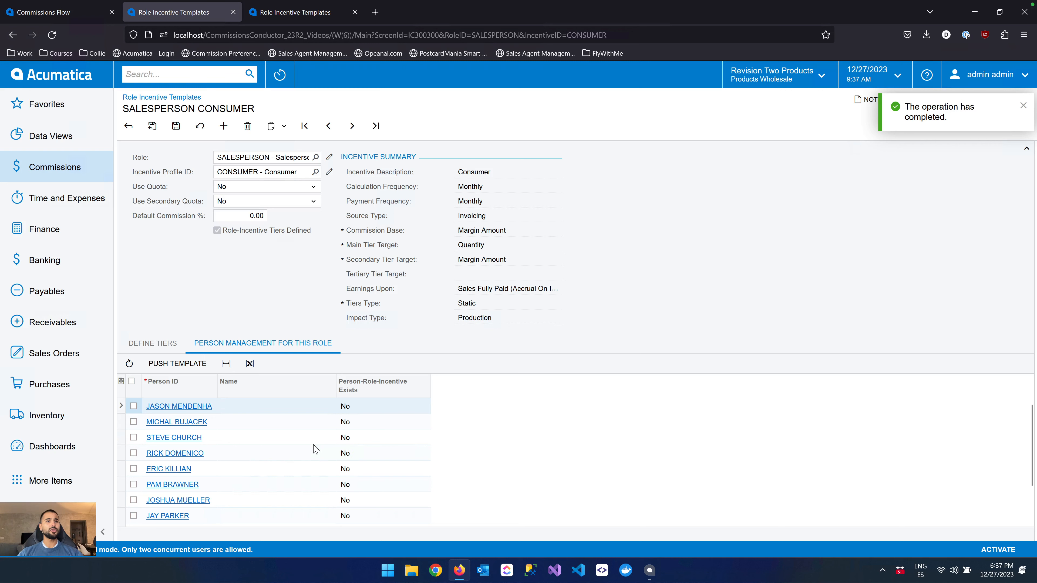
click(143, 346)
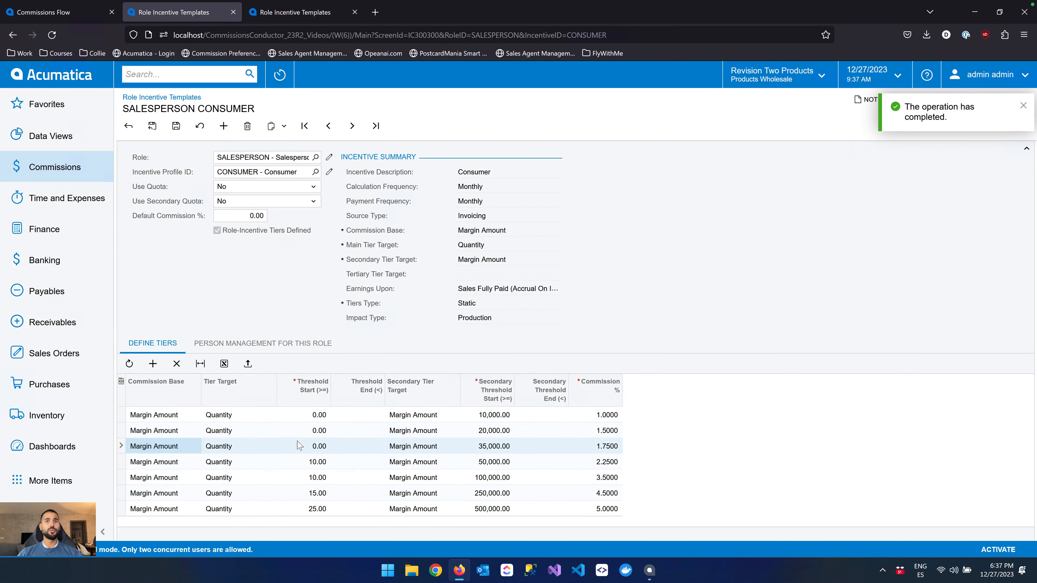
Push the Salesperson Consumer template to all assigned persons with PRI version status Active and version start period 2022-M001
click(298, 345)
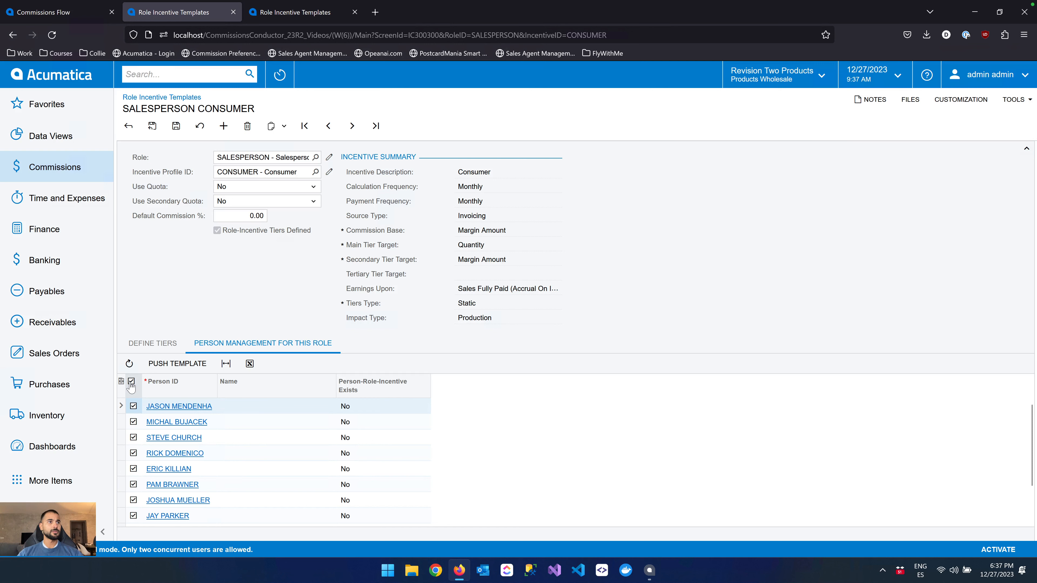
click(198, 366)
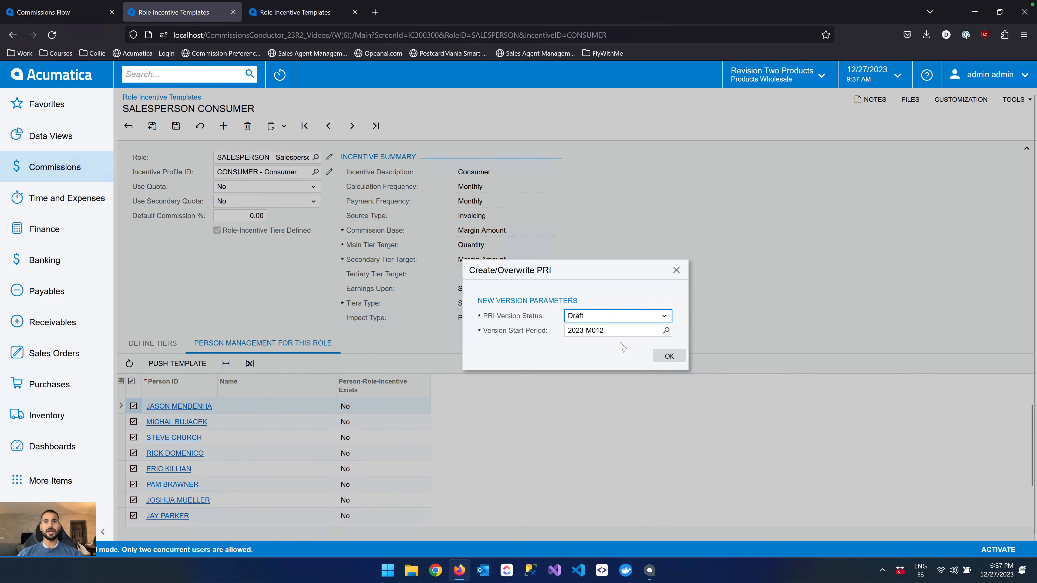
click(592, 318)
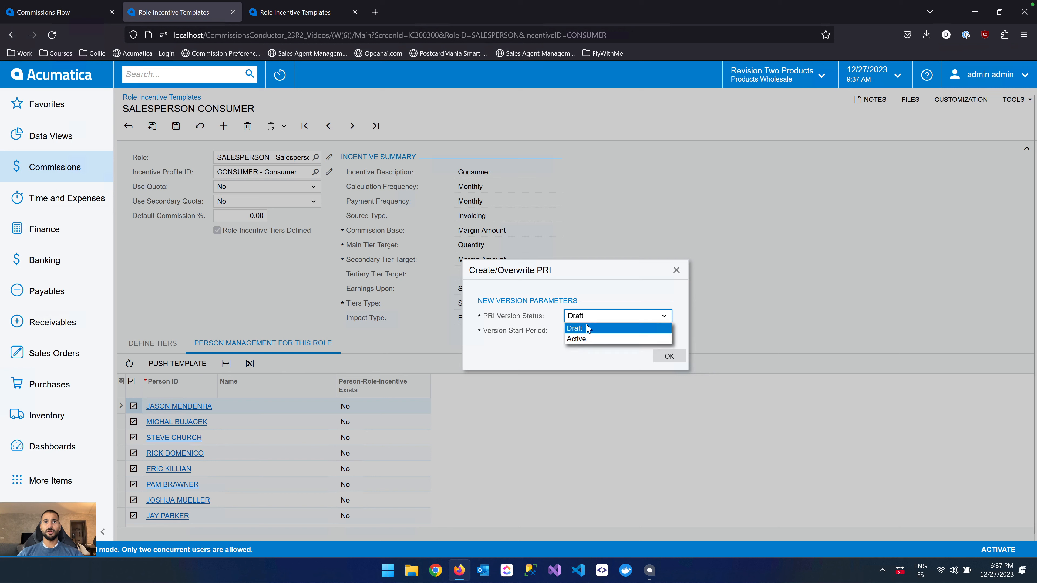
click(581, 342)
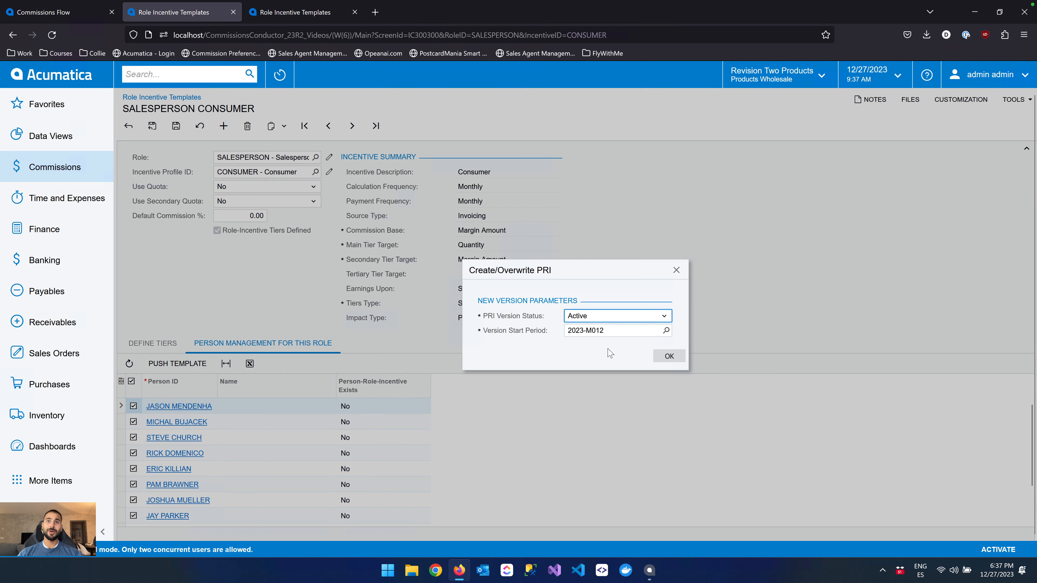
click(629, 330)
text(2022)
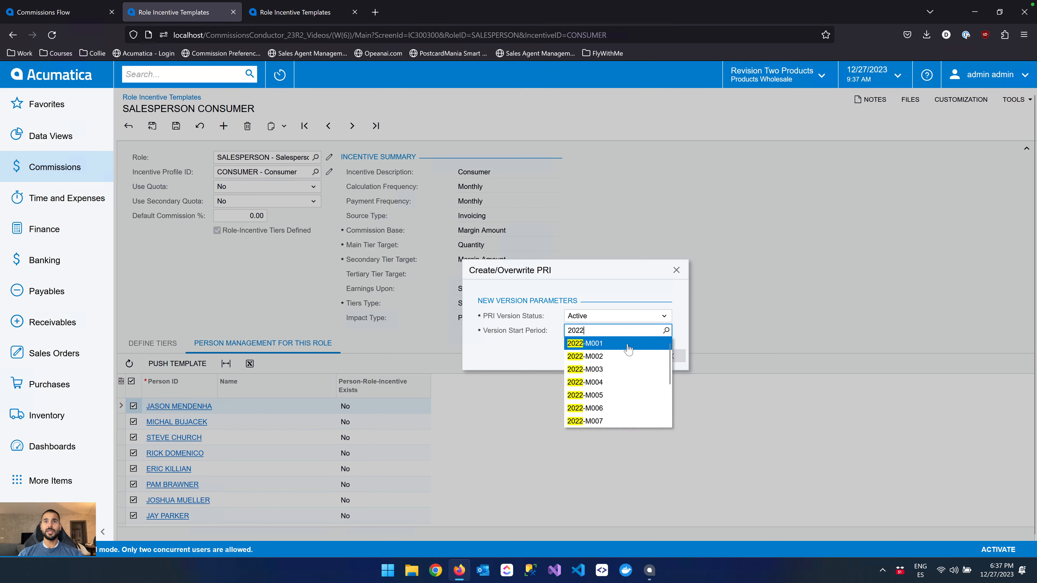
click(629, 346)
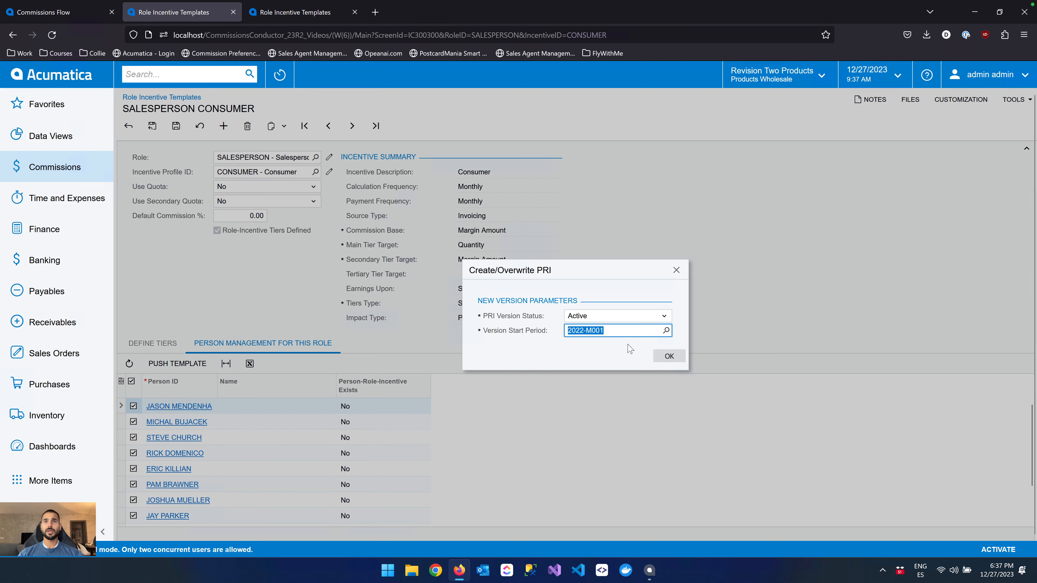
click(628, 344)
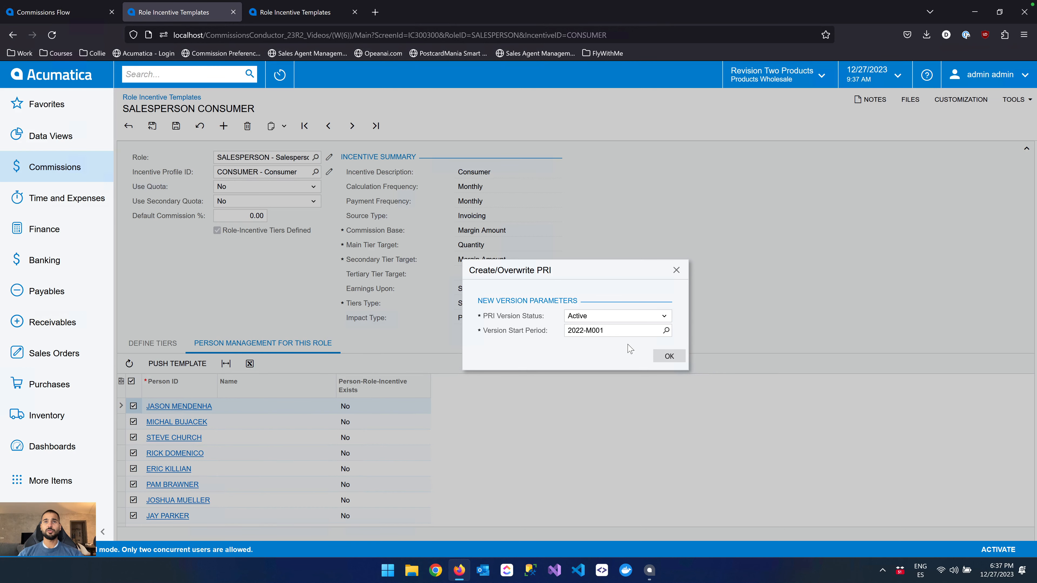
click(669, 359)
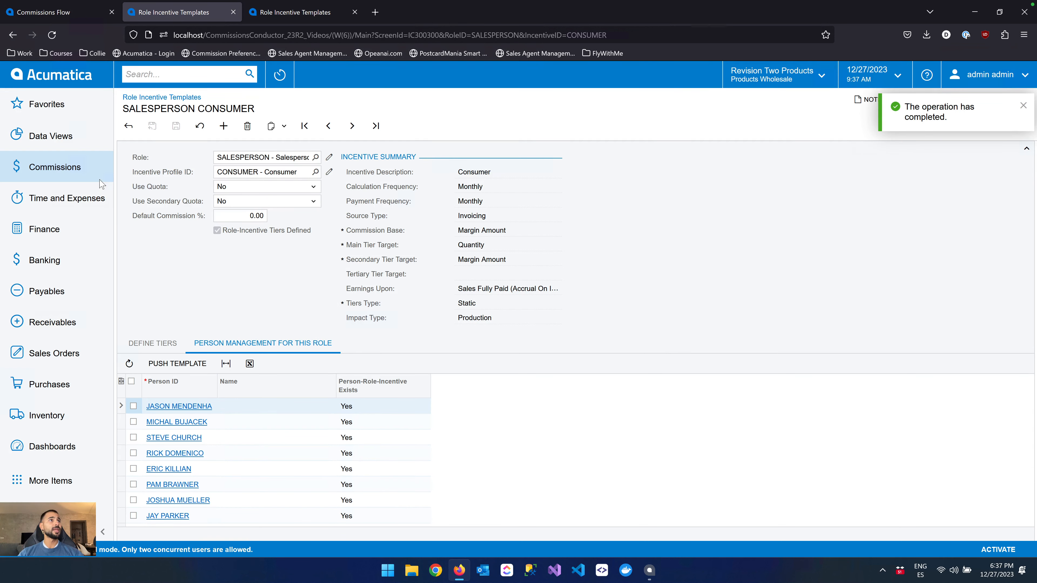
Open the Person Role Incentives list and filter the active records to Incentive ID equal to CONSUMER
click(87, 176)
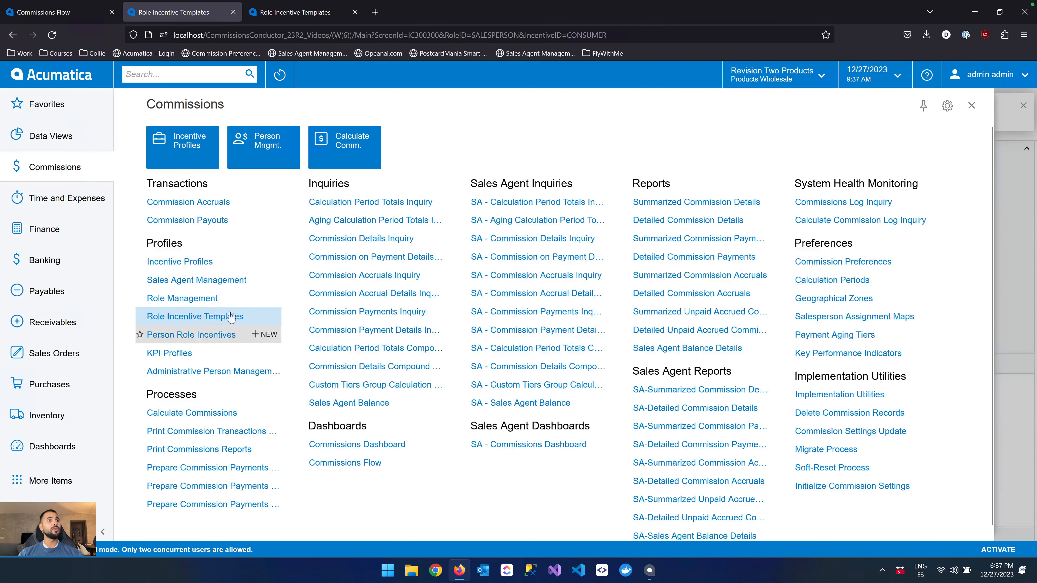
click(212, 336)
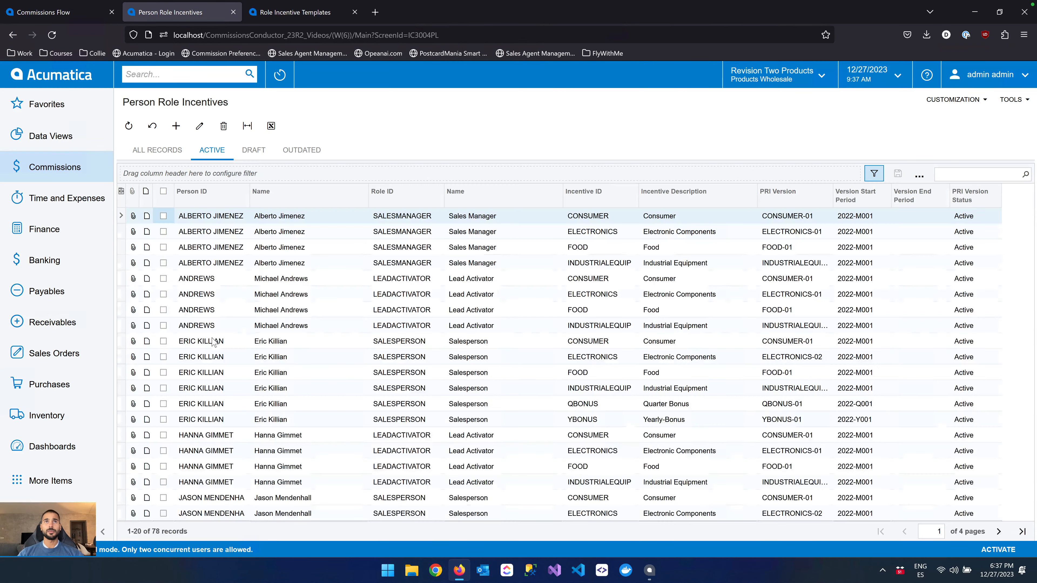
click(581, 196)
click(690, 361)
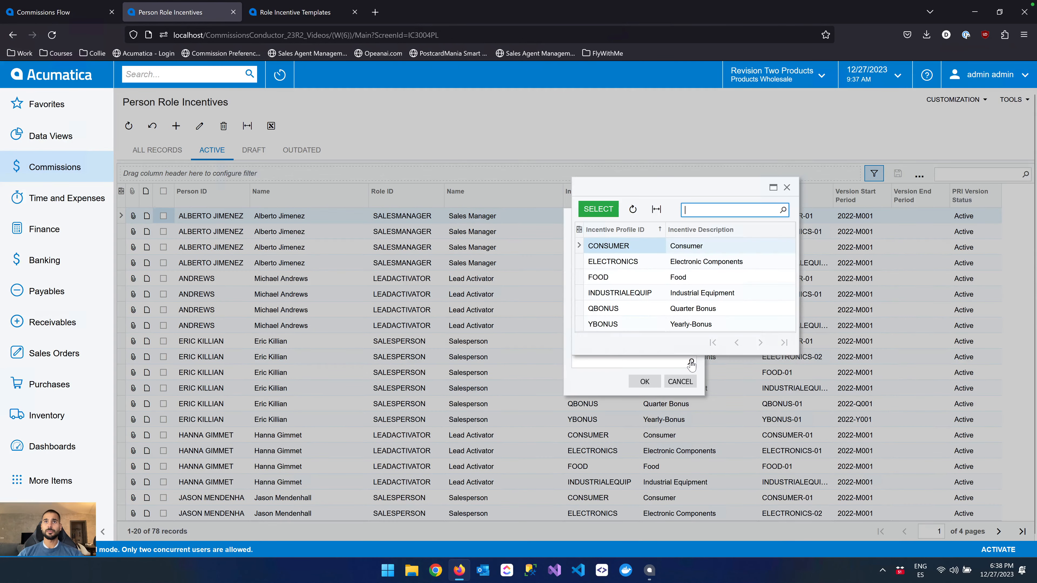
double_click(616, 247)
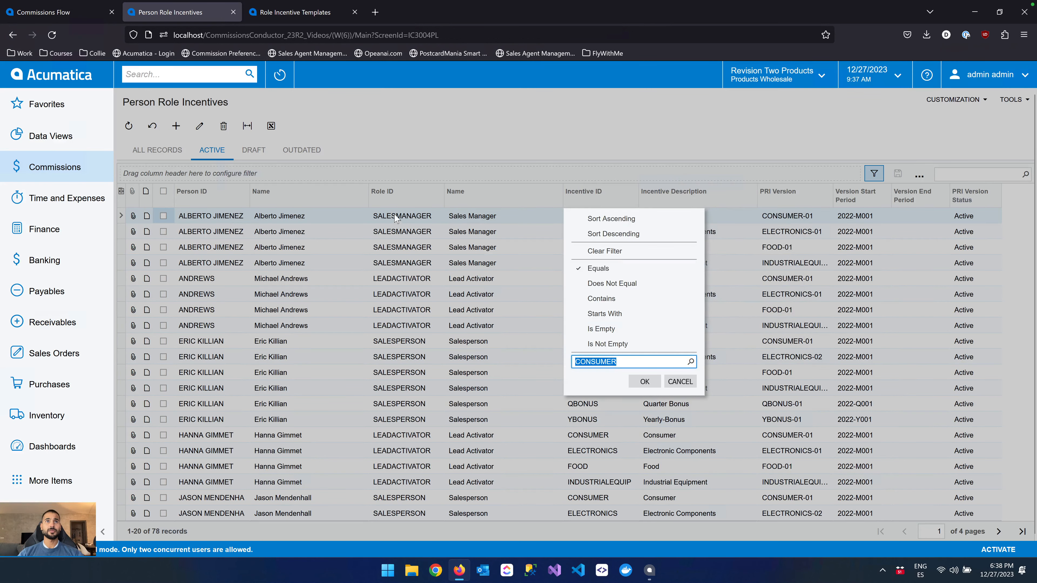
click(646, 383)
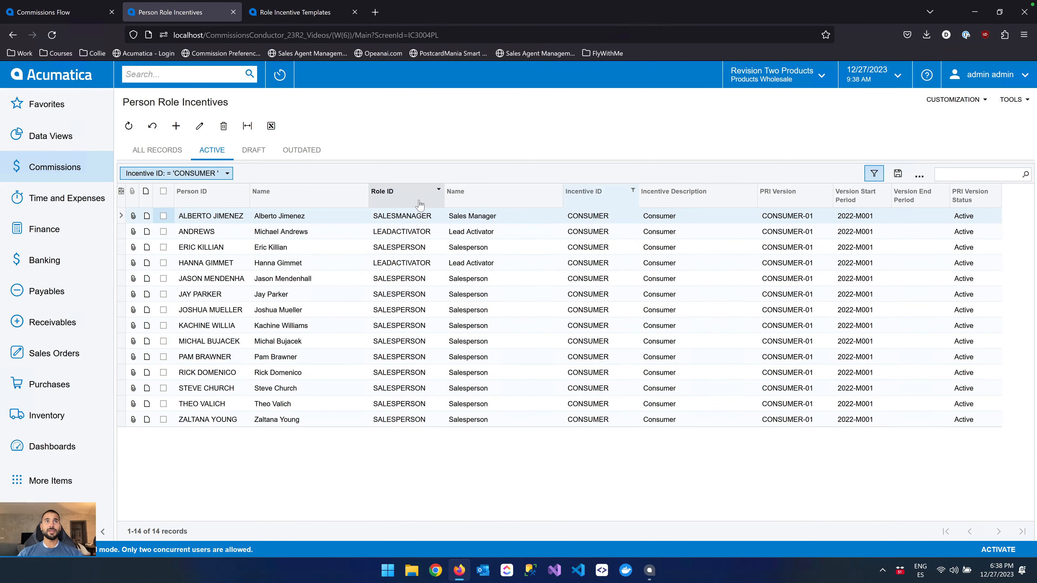
Filter the Person Role Incentives list further to Role ID equal to SALESPERSON
click(421, 204)
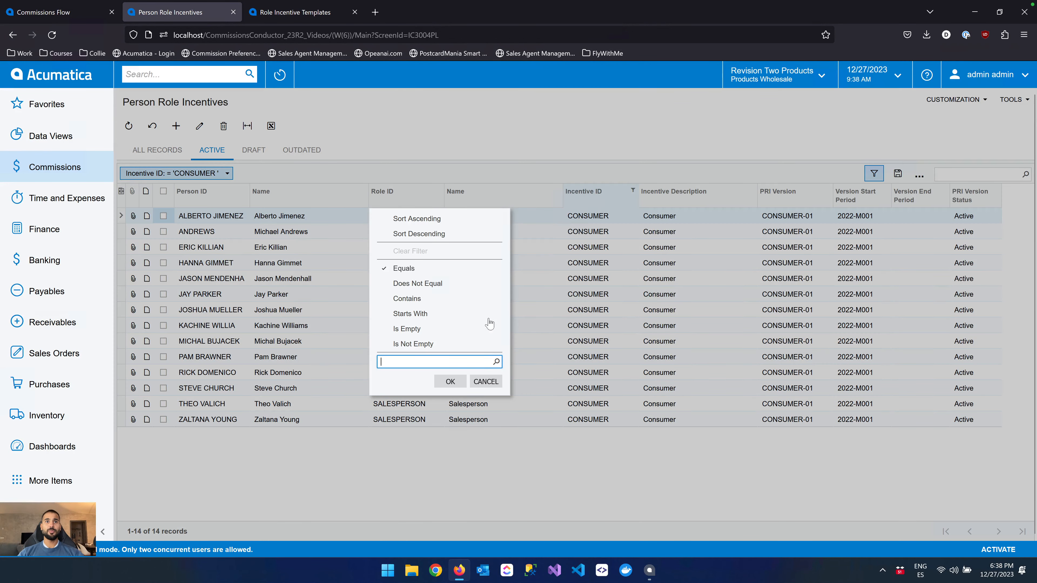
click(496, 362)
double_click(420, 469)
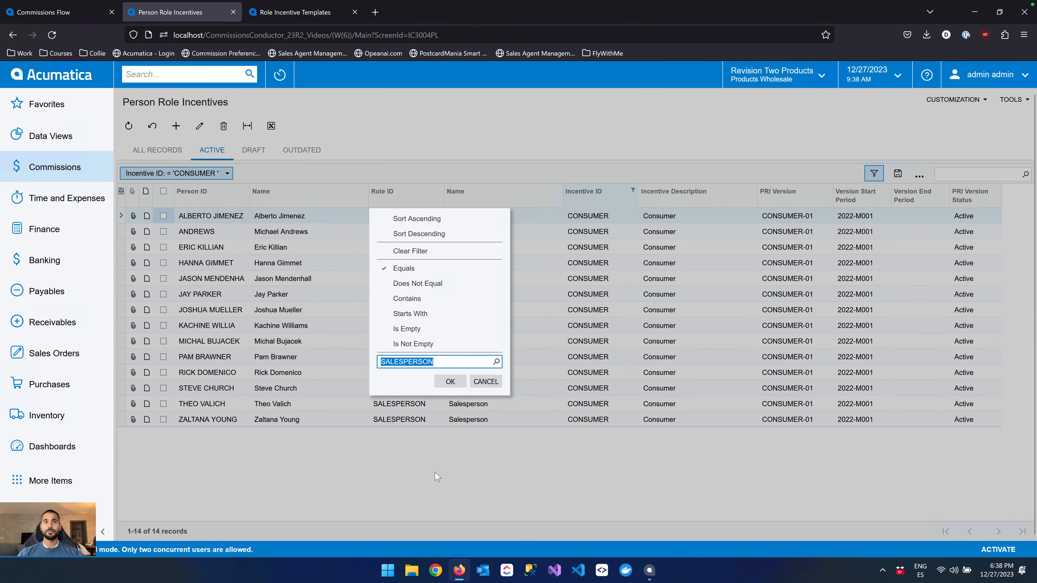
click(451, 384)
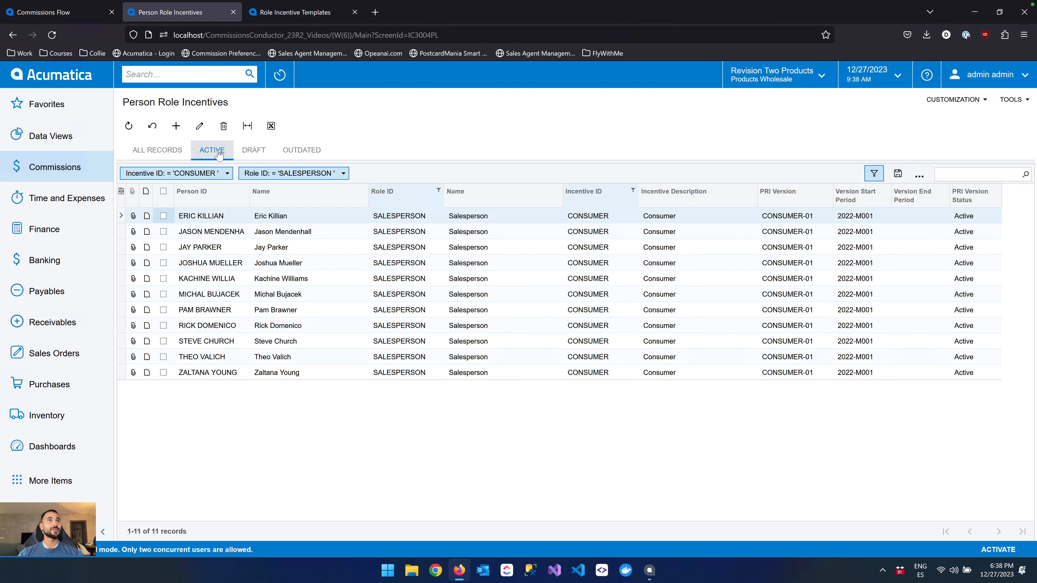
Return to the already open Salesperson Consumer role incentive template, check its assigned persons and reload its defined tiers
click(281, 13)
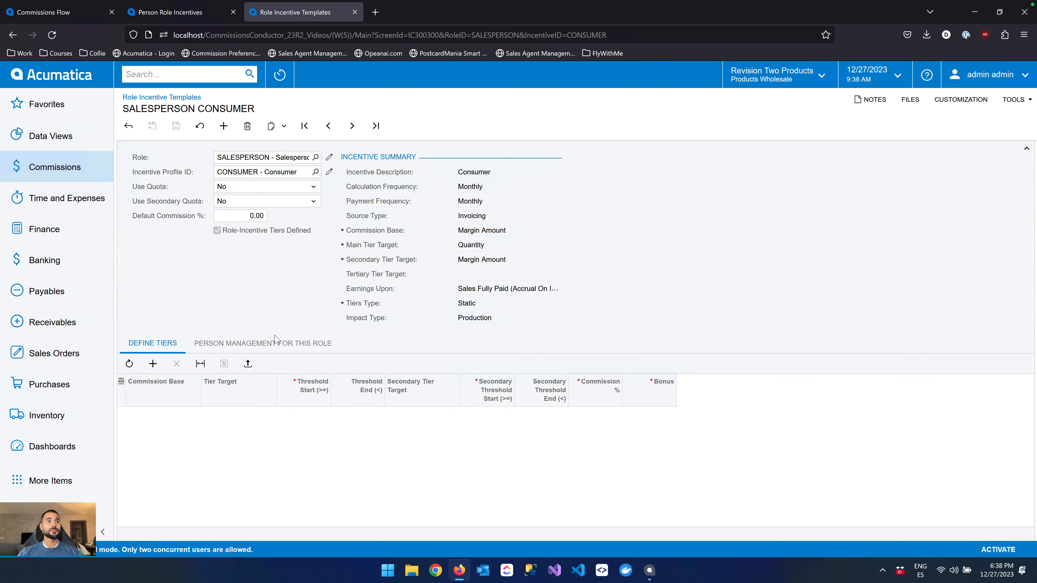
click(242, 344)
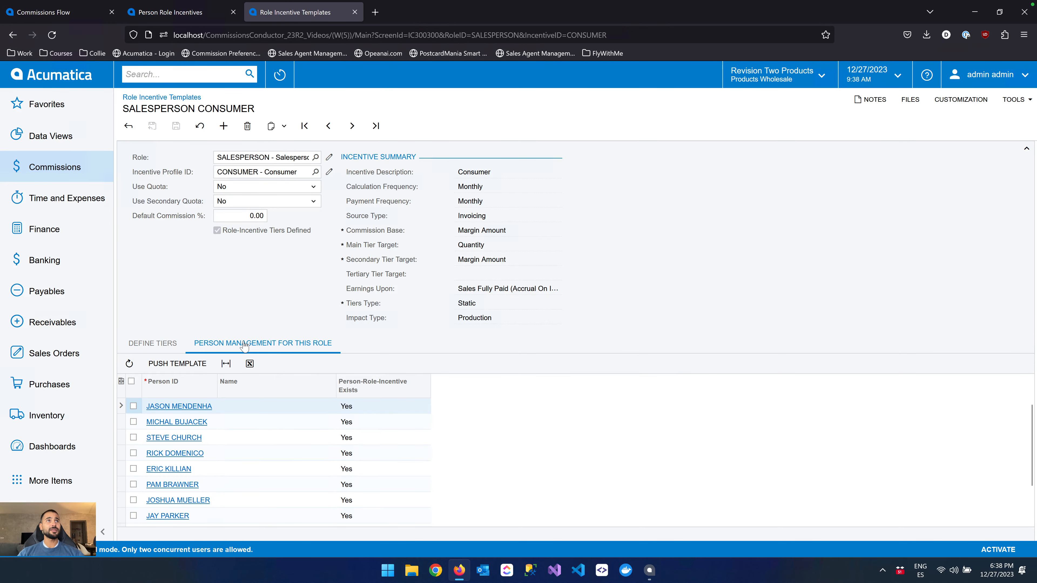
click(158, 346)
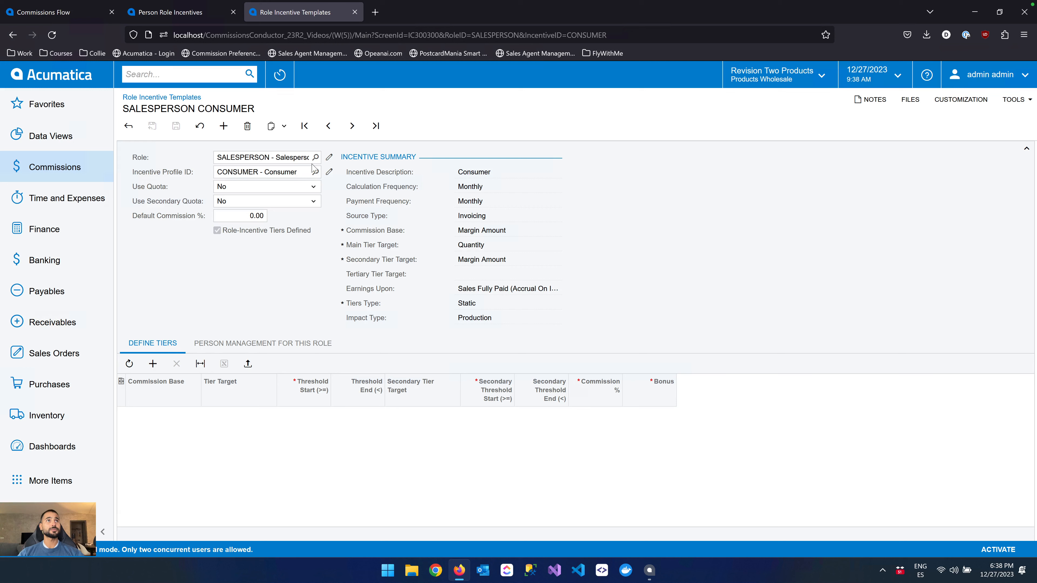
click(196, 128)
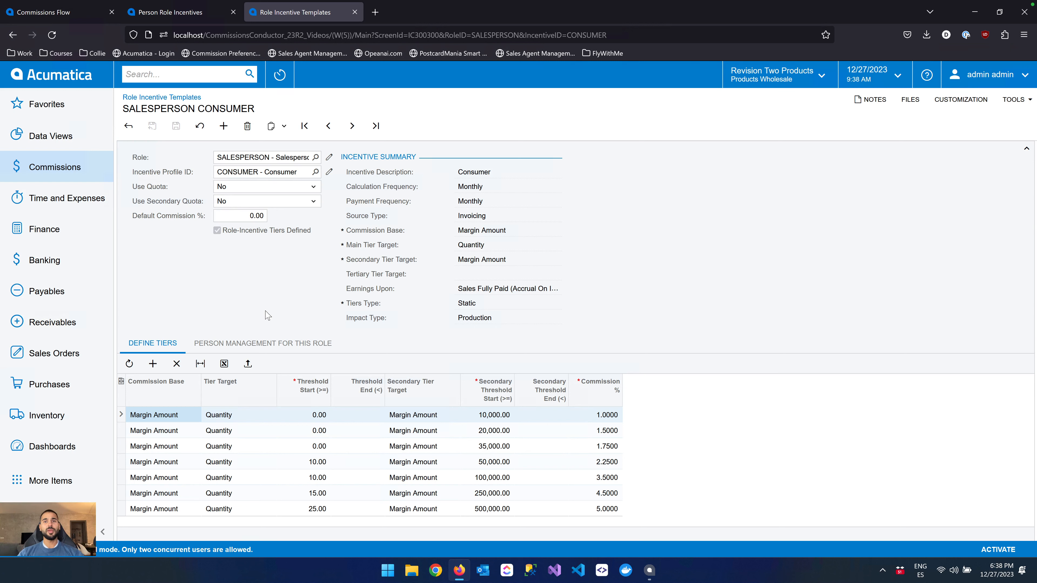
Compare the template's defined tiers with the person-role-incentive status of everyone assigned to the Salesperson role
click(259, 344)
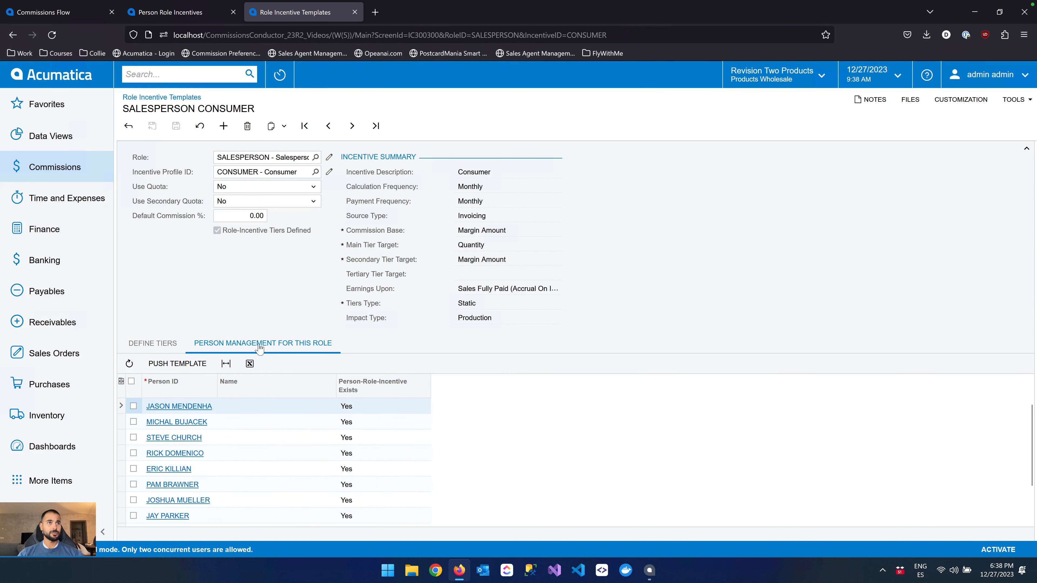
click(170, 344)
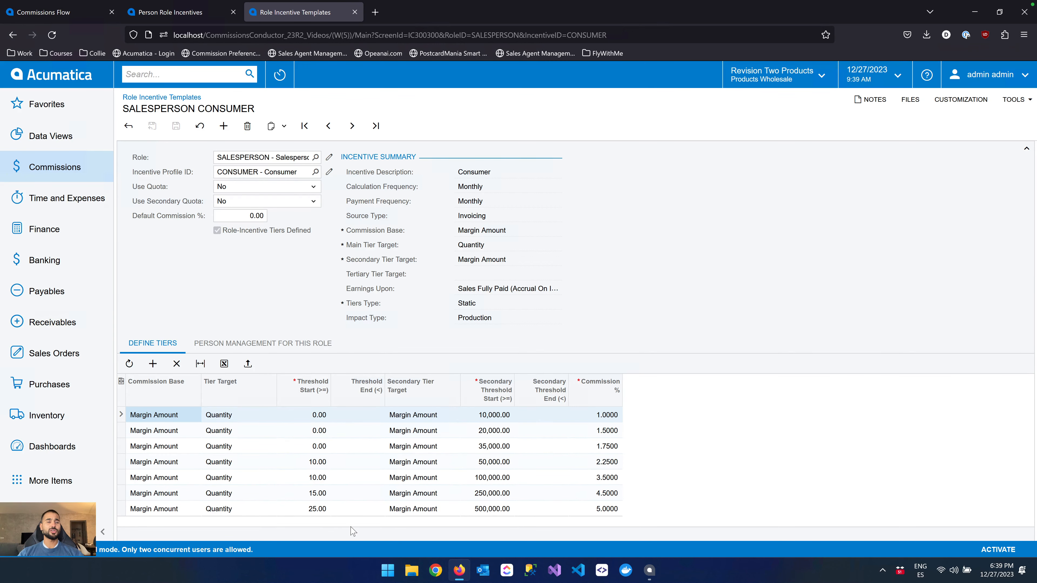
click(265, 345)
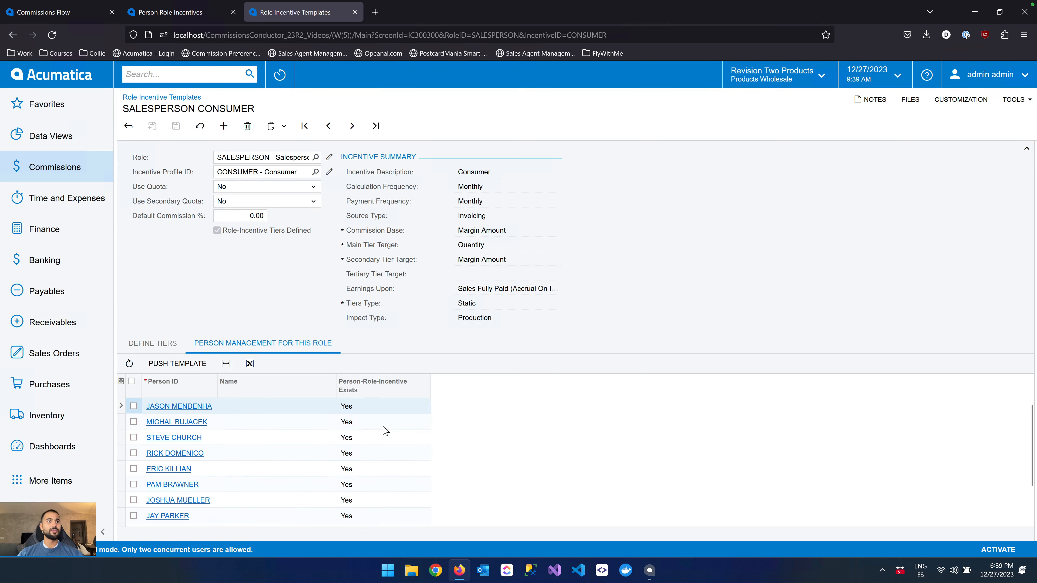
scroll(385, 429, down, 2)
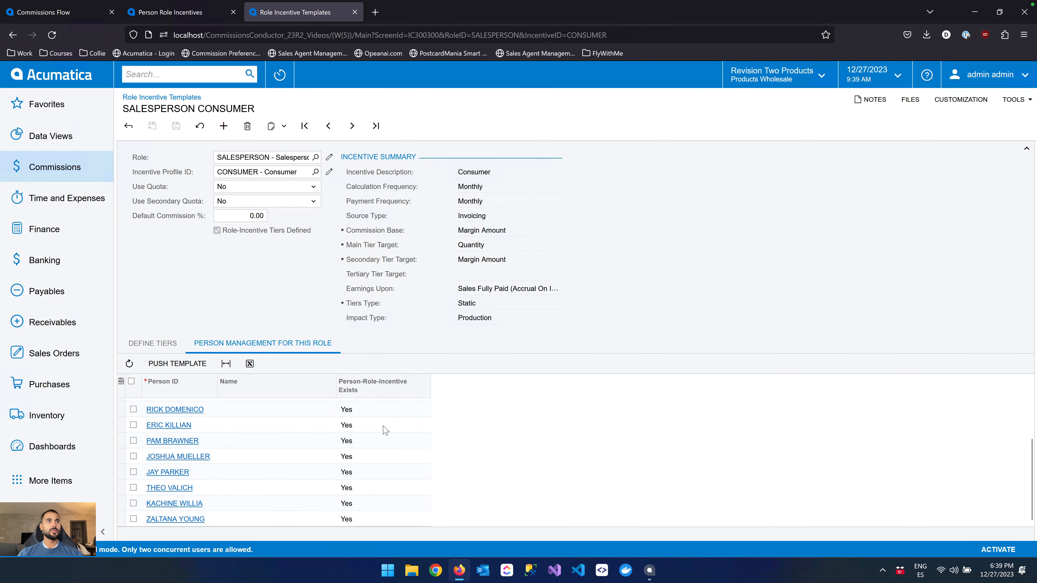
scroll(385, 429, up, 2)
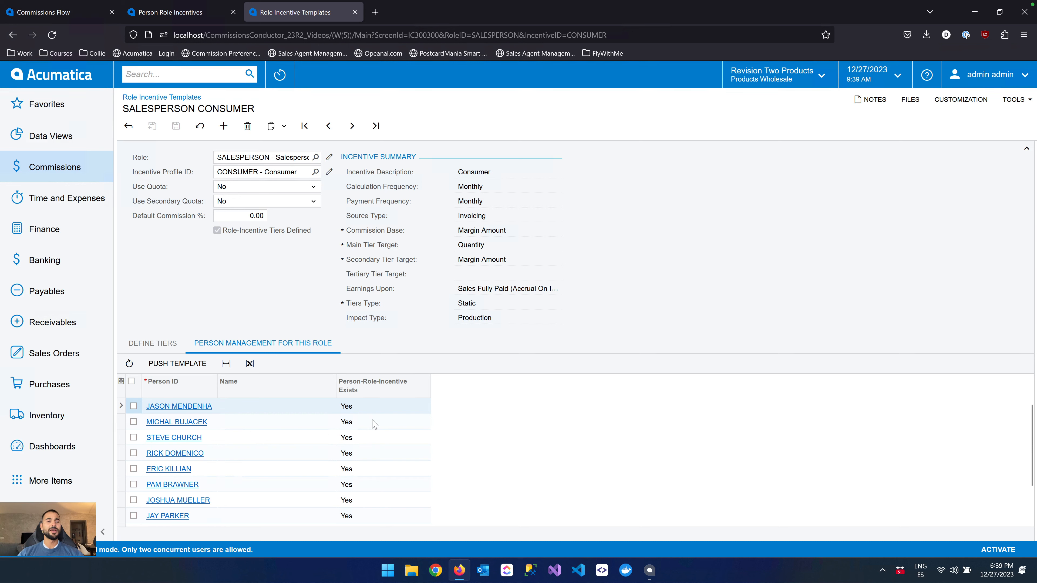
click(152, 345)
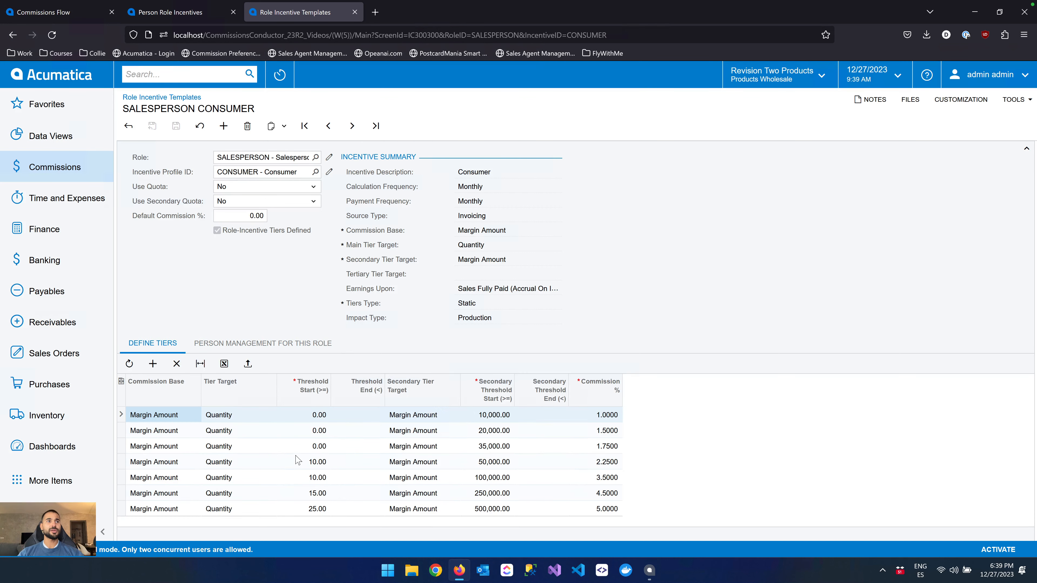